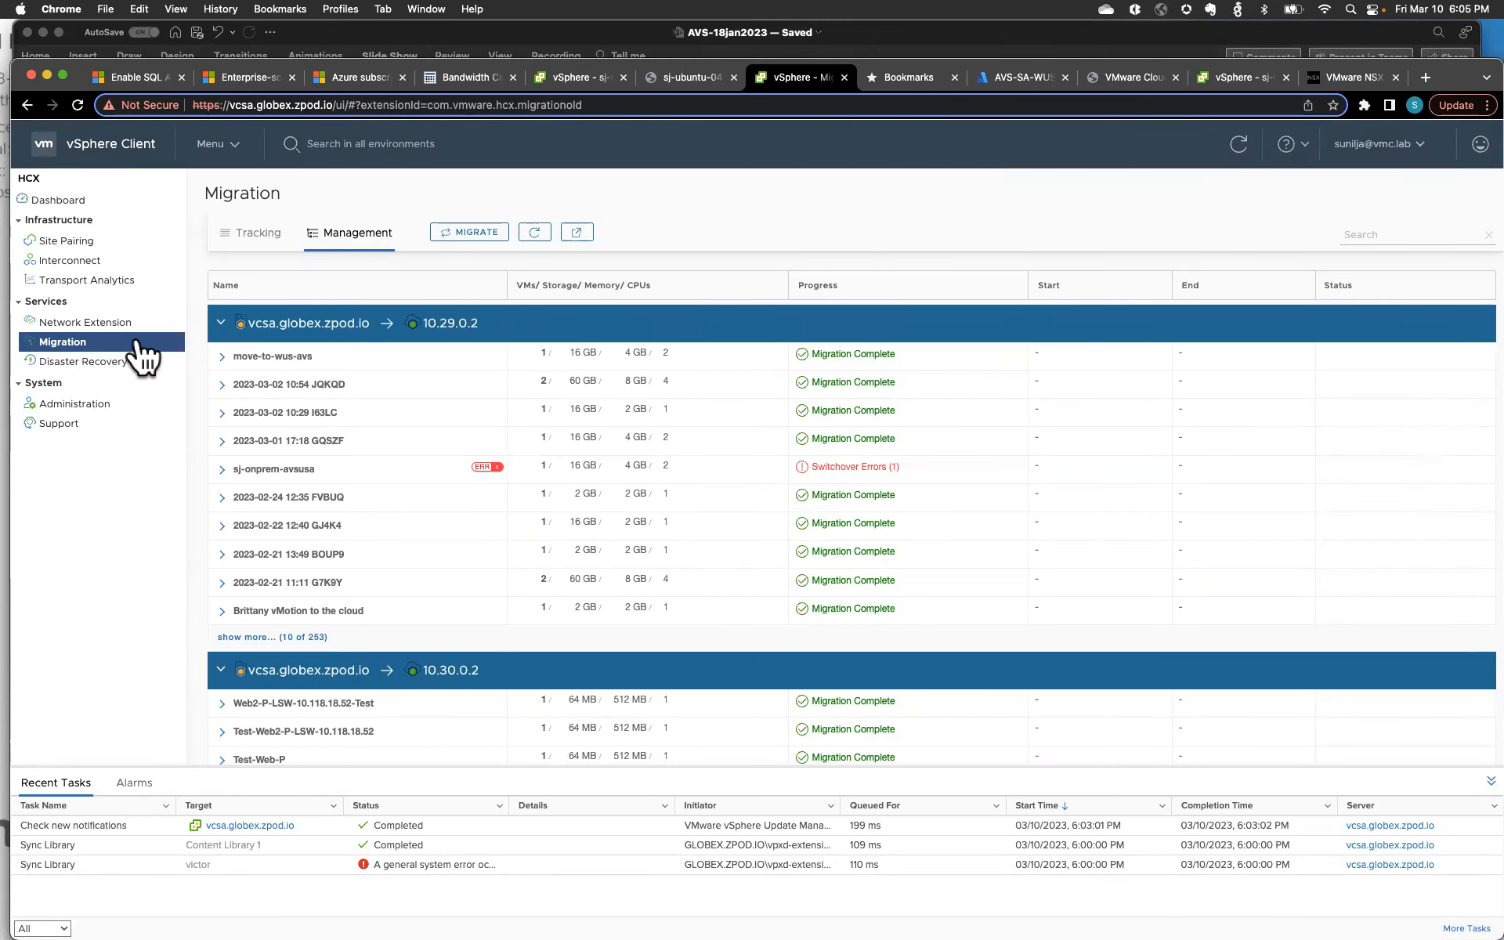
- Start a new migration from the vcsa.globex.zpod.io source on hcx-connector-globex to the TNT48-HCX-MGR-cloud destination
{"action": "left_click", "coordinate": [474, 233]}
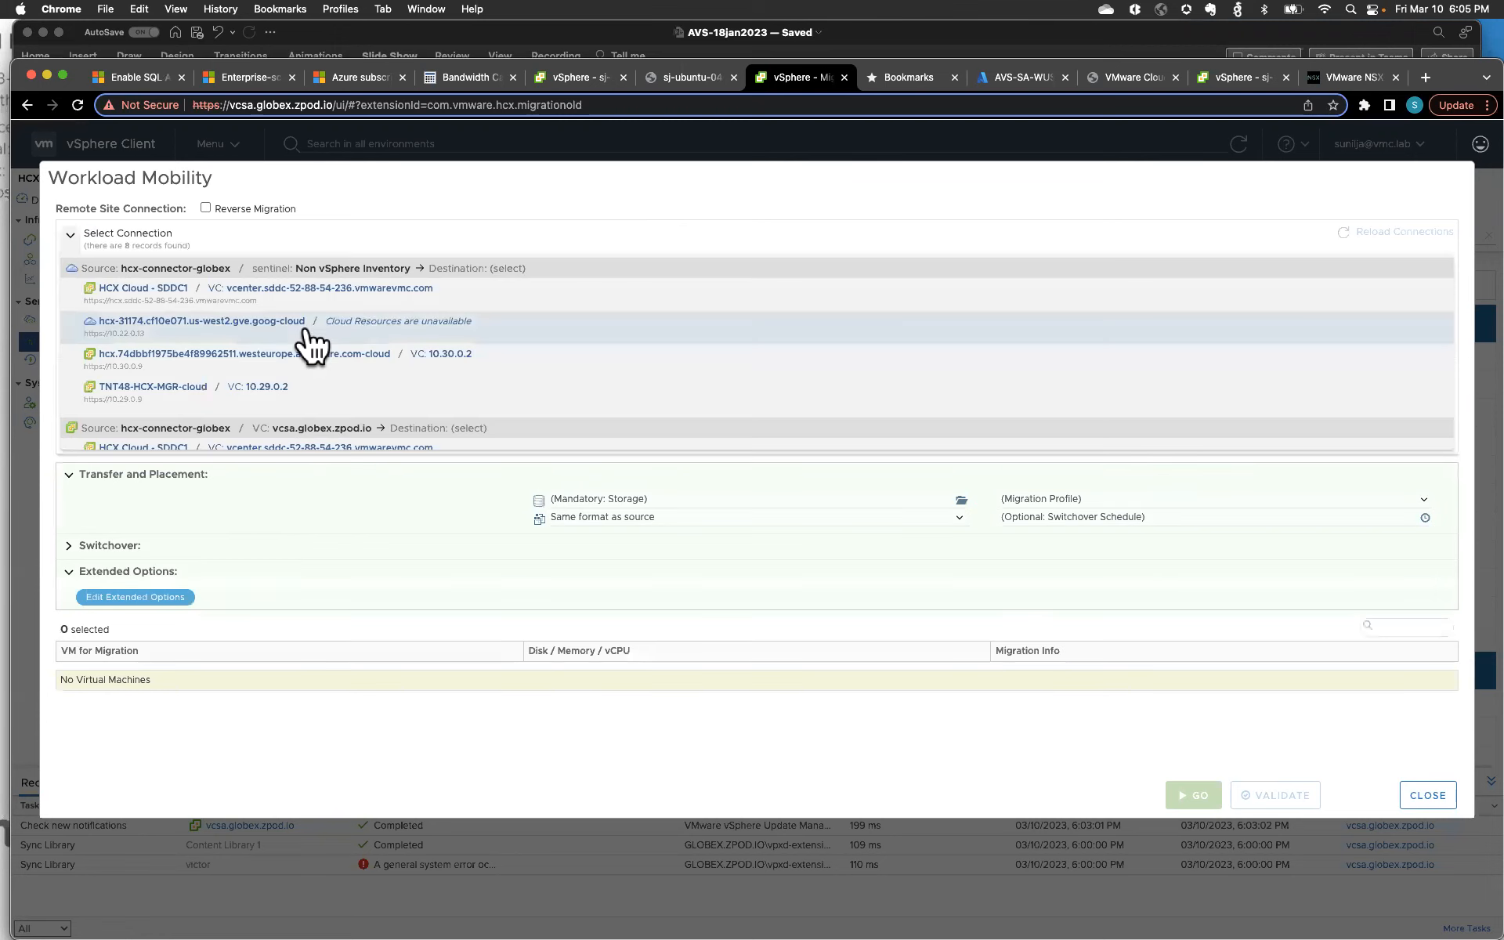
{"action": "scroll", "coordinate": [372, 395], "scroll_direction": "down", "scroll_amount": 3}
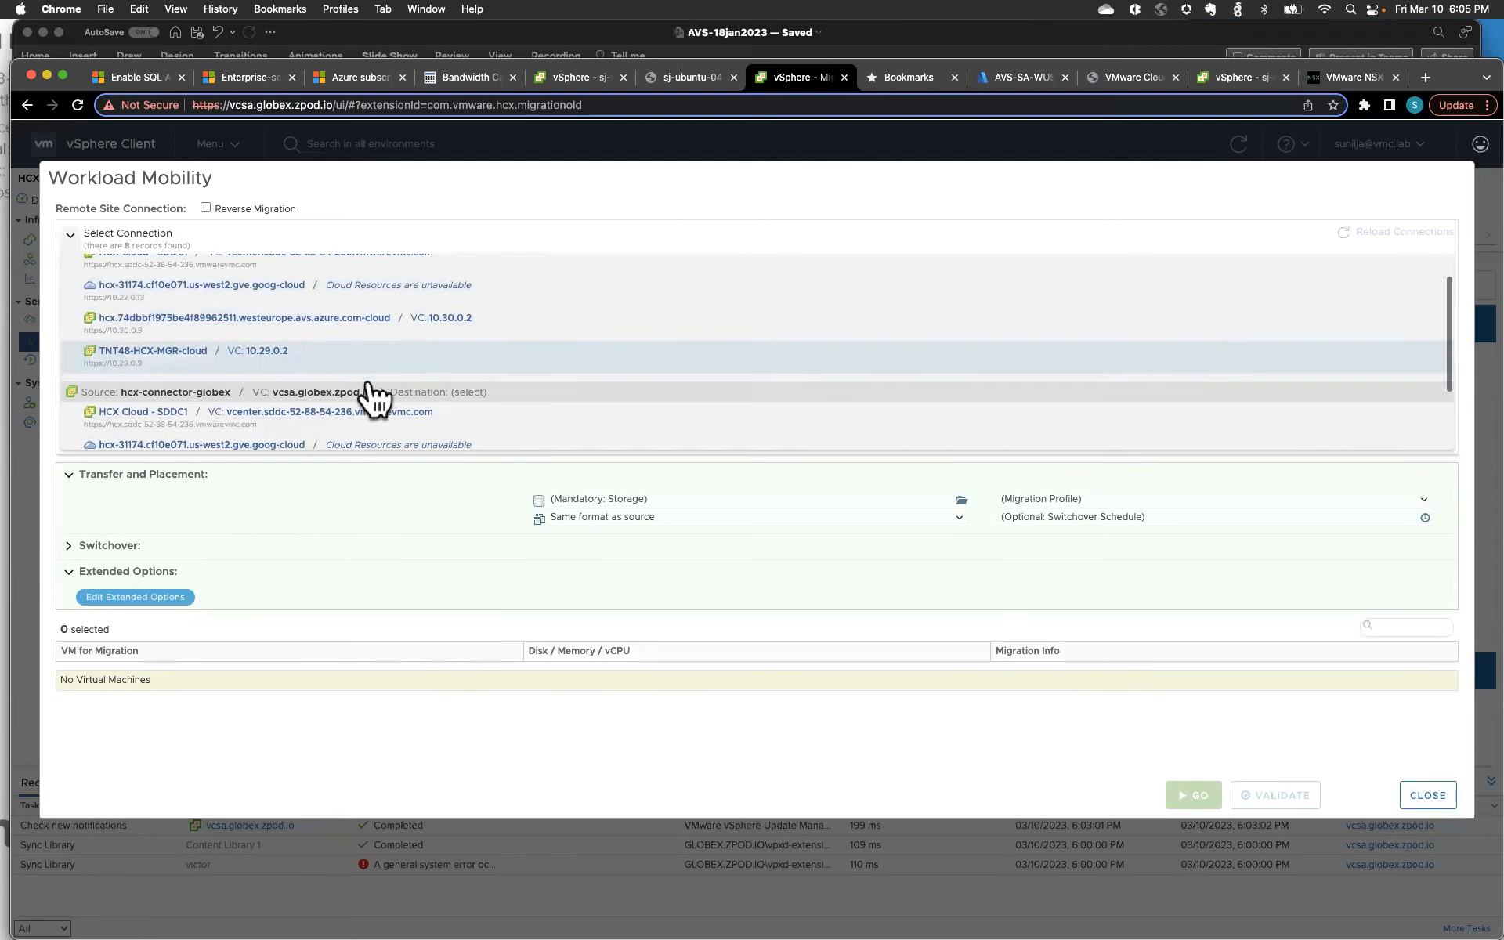
{"action": "scroll", "coordinate": [374, 398], "scroll_direction": "down", "scroll_amount": 2}
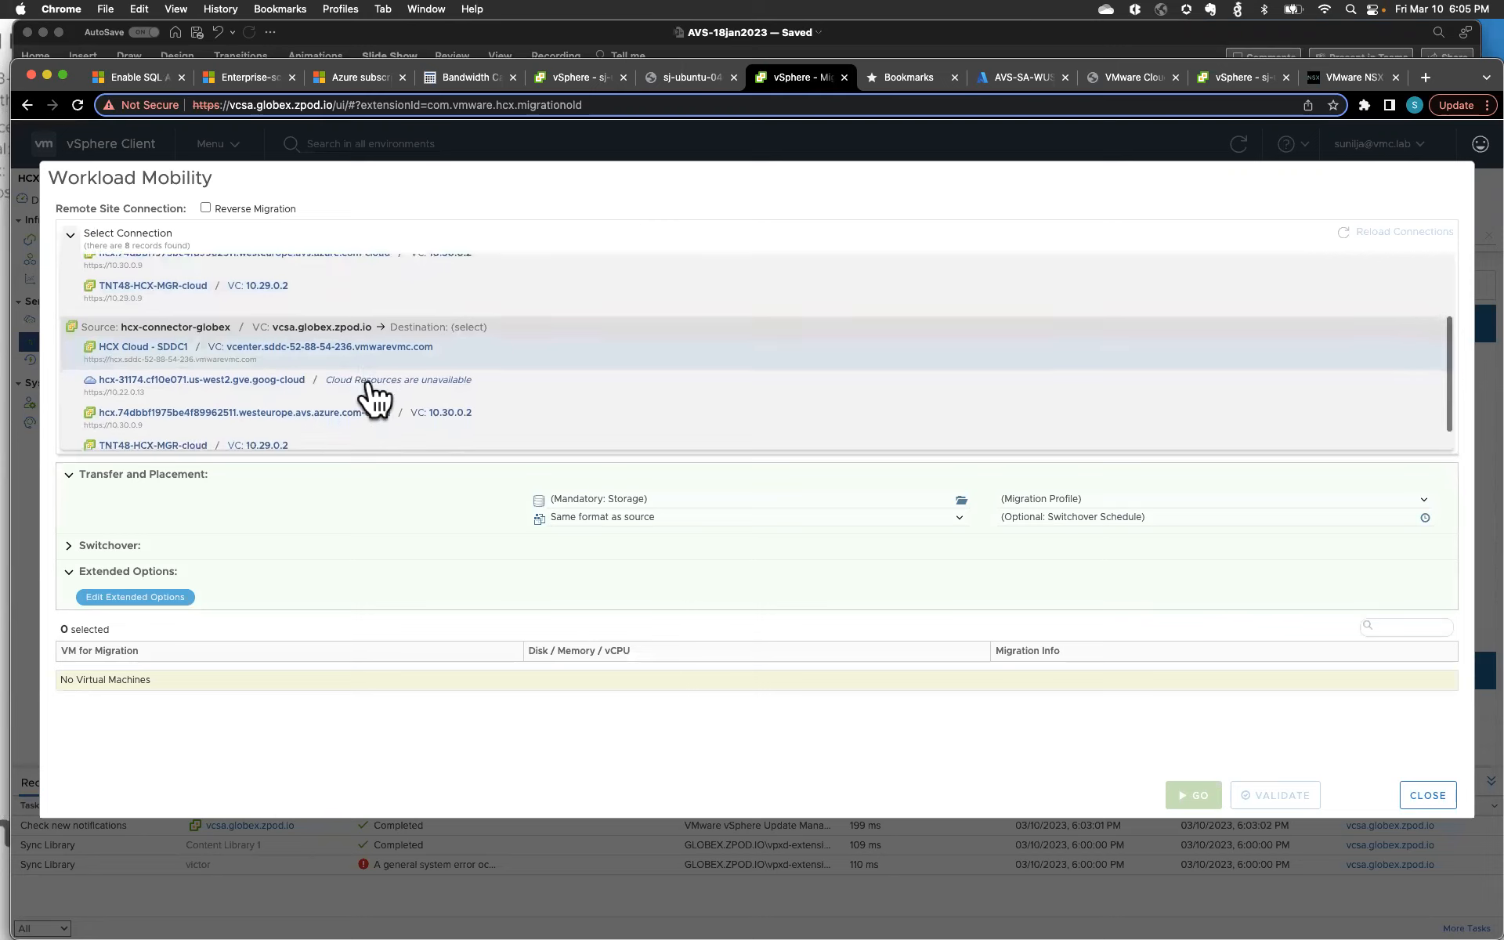
{"action": "scroll", "coordinate": [375, 400], "scroll_direction": "down", "scroll_amount": 1}
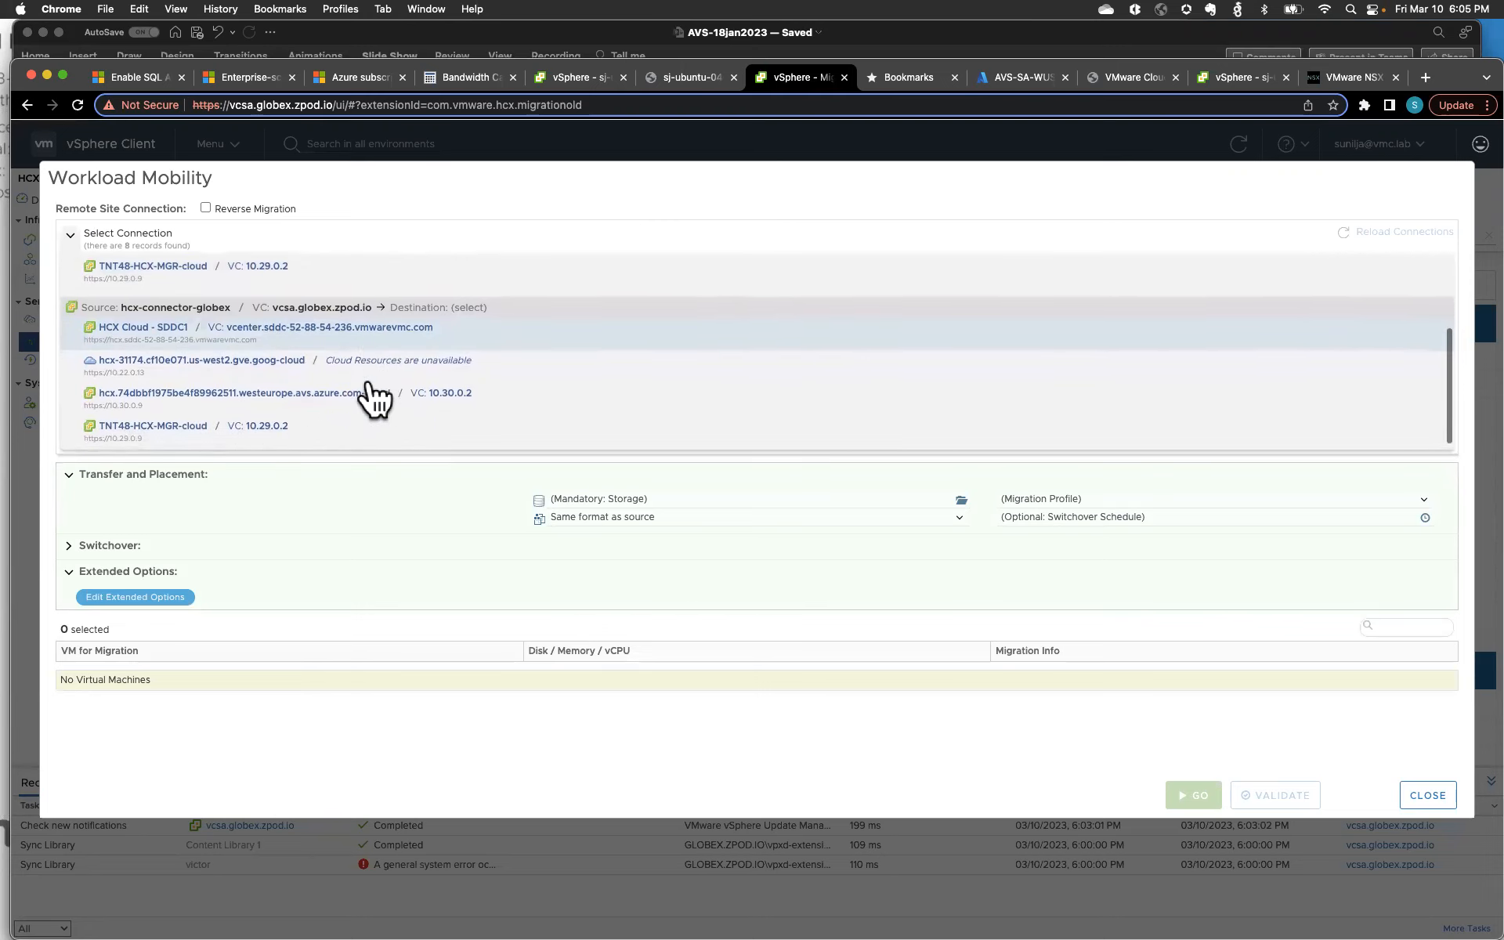
{"action": "left_click", "coordinate": [167, 418]}
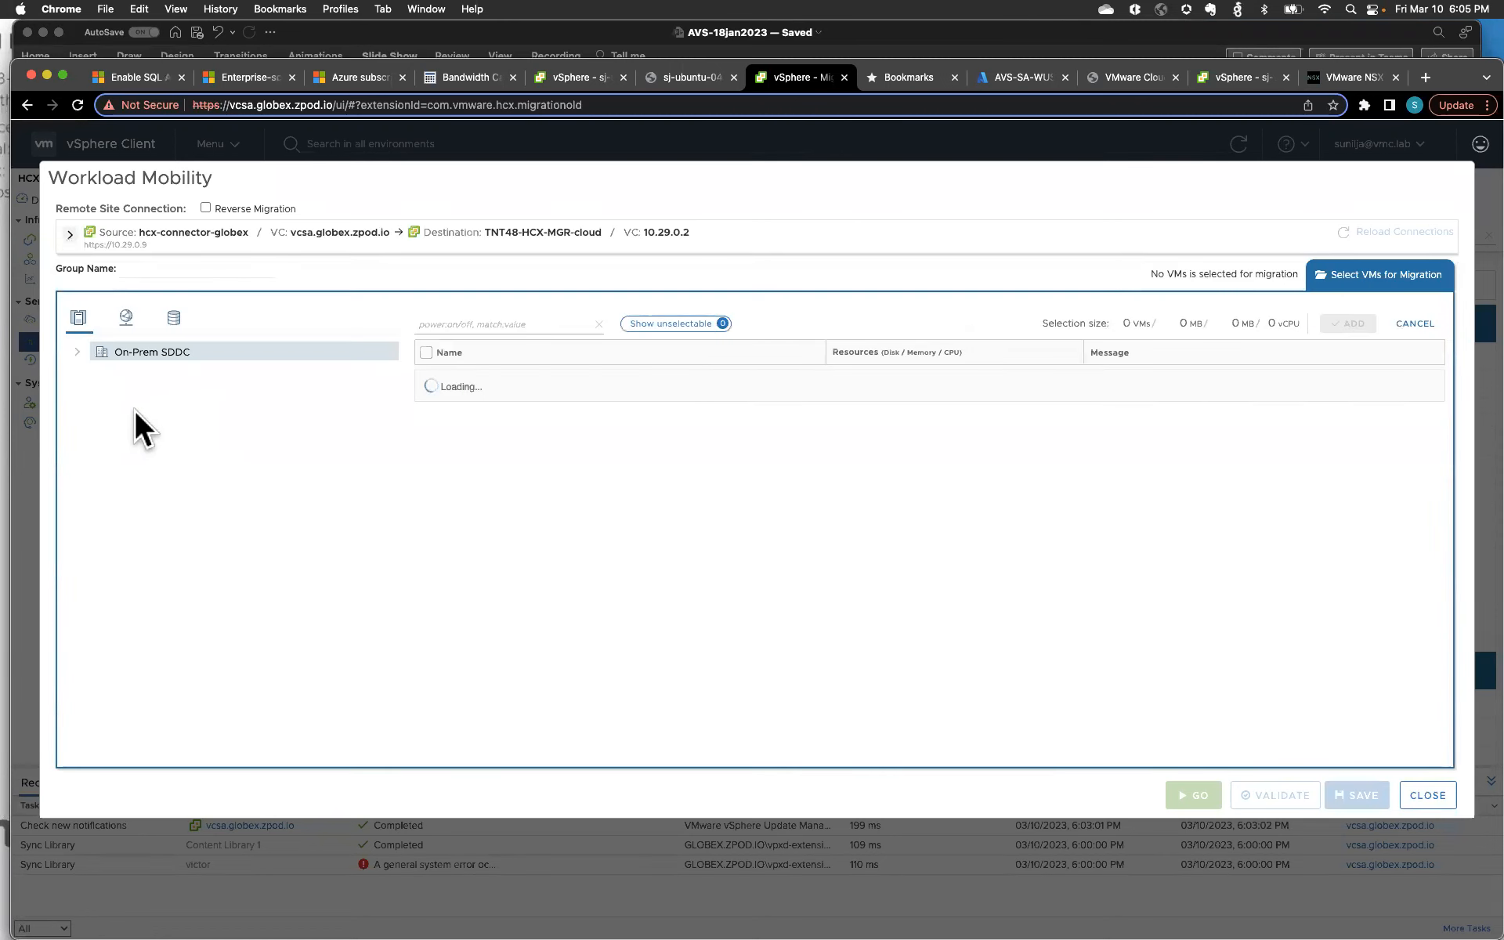
- Add the VM sj-ubuntu-04-onprem from SUNILJA-OnPrem-Folder under On-Prem SDDC to the migration
{"action": "left_click", "coordinate": [76, 352]}
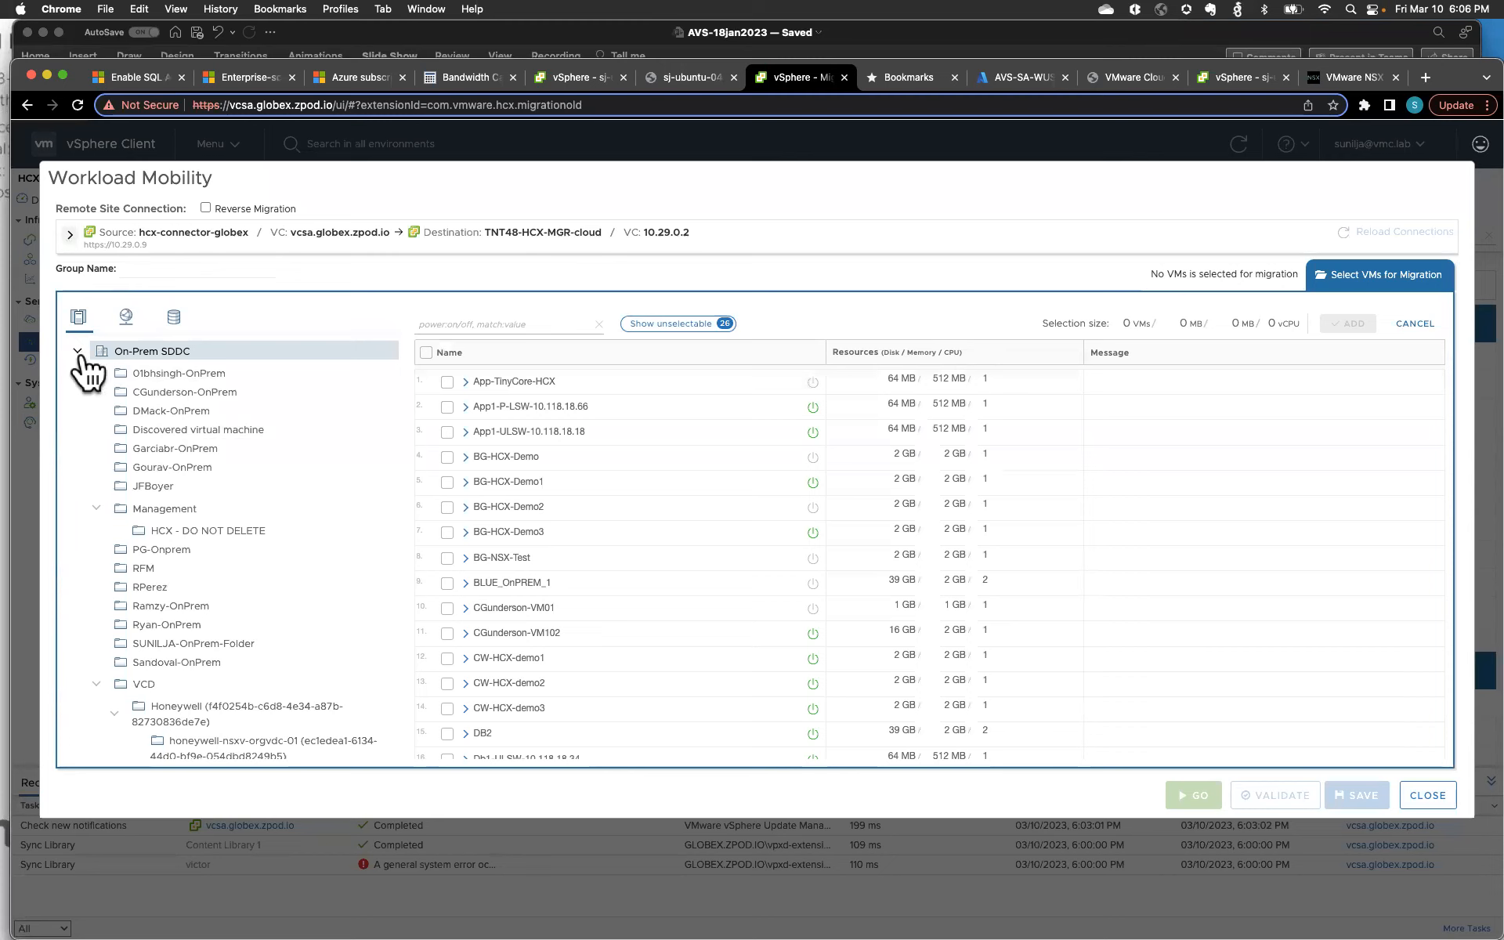
{"action": "left_click", "coordinate": [240, 665]}
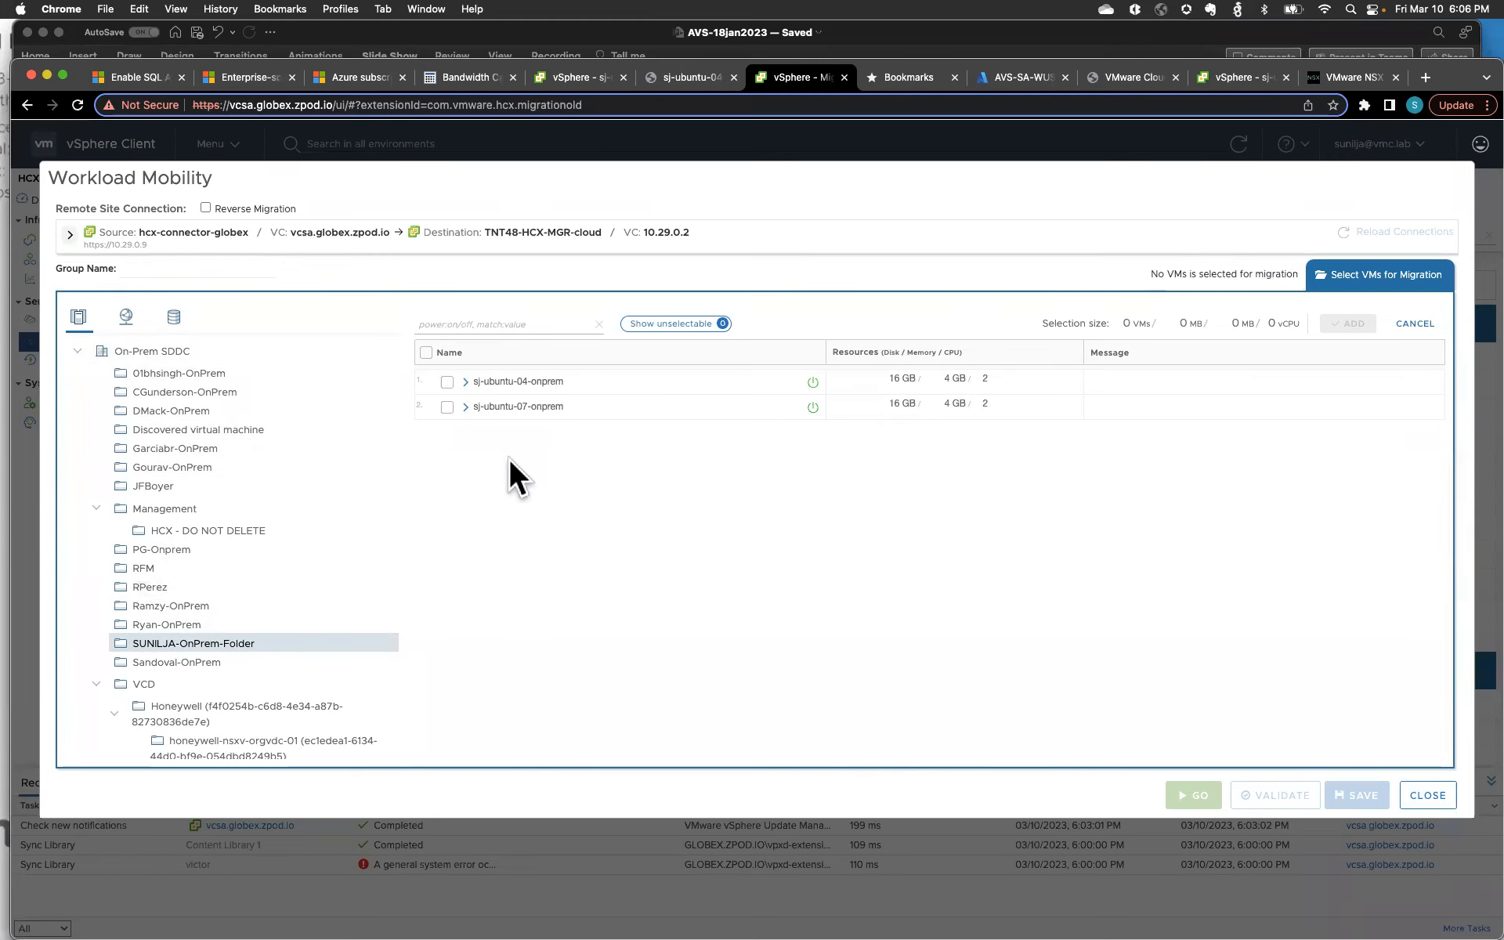
{"action": "left_click", "coordinate": [447, 381]}
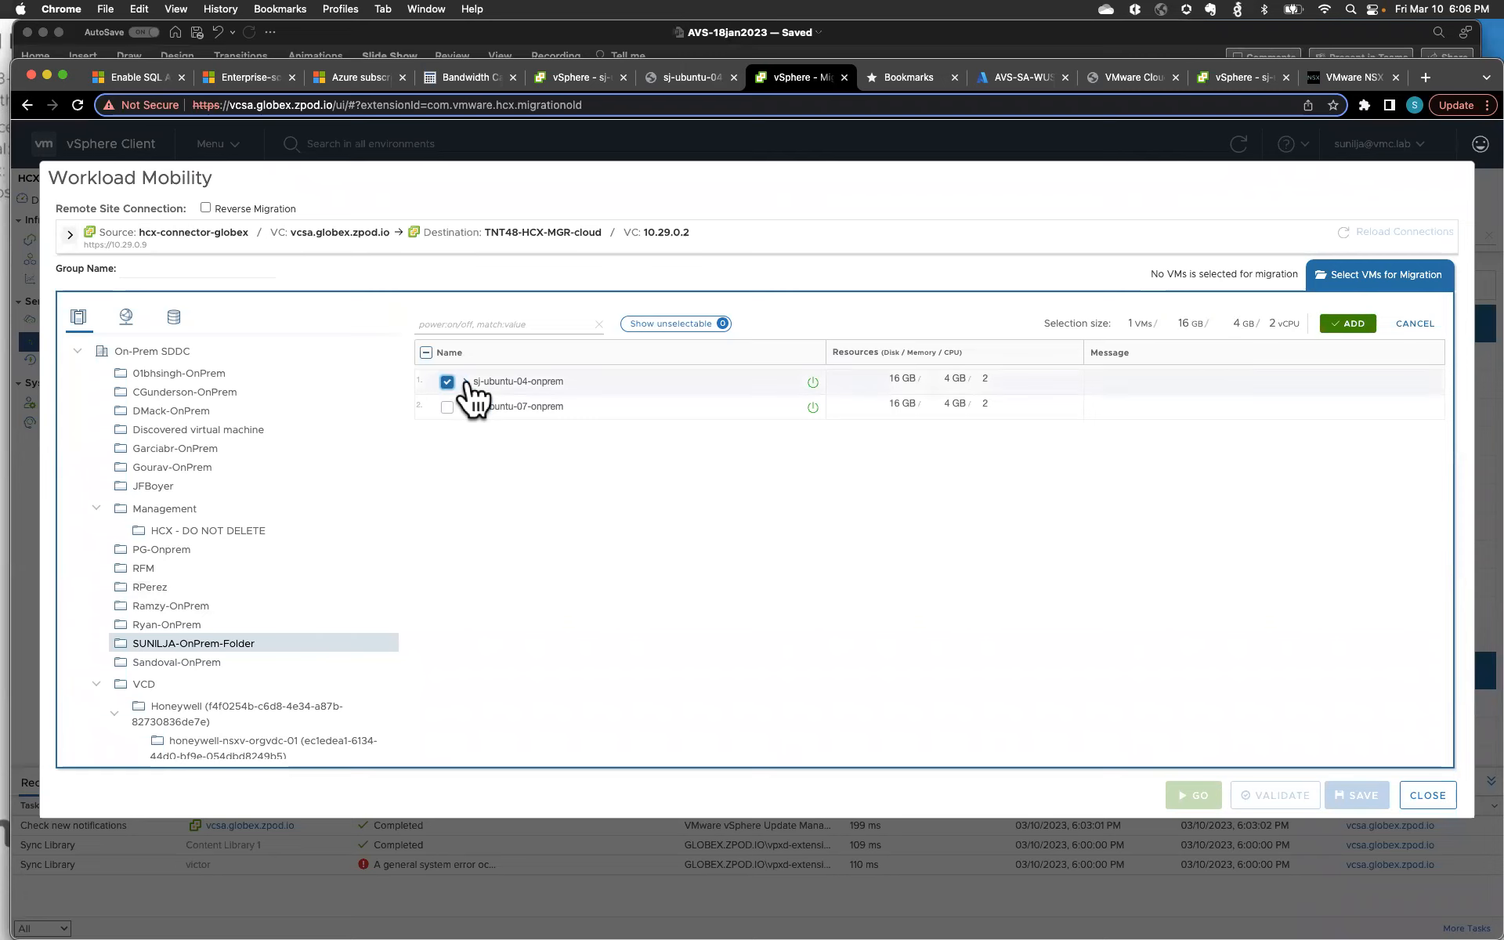
{"action": "left_click", "coordinate": [466, 381]}
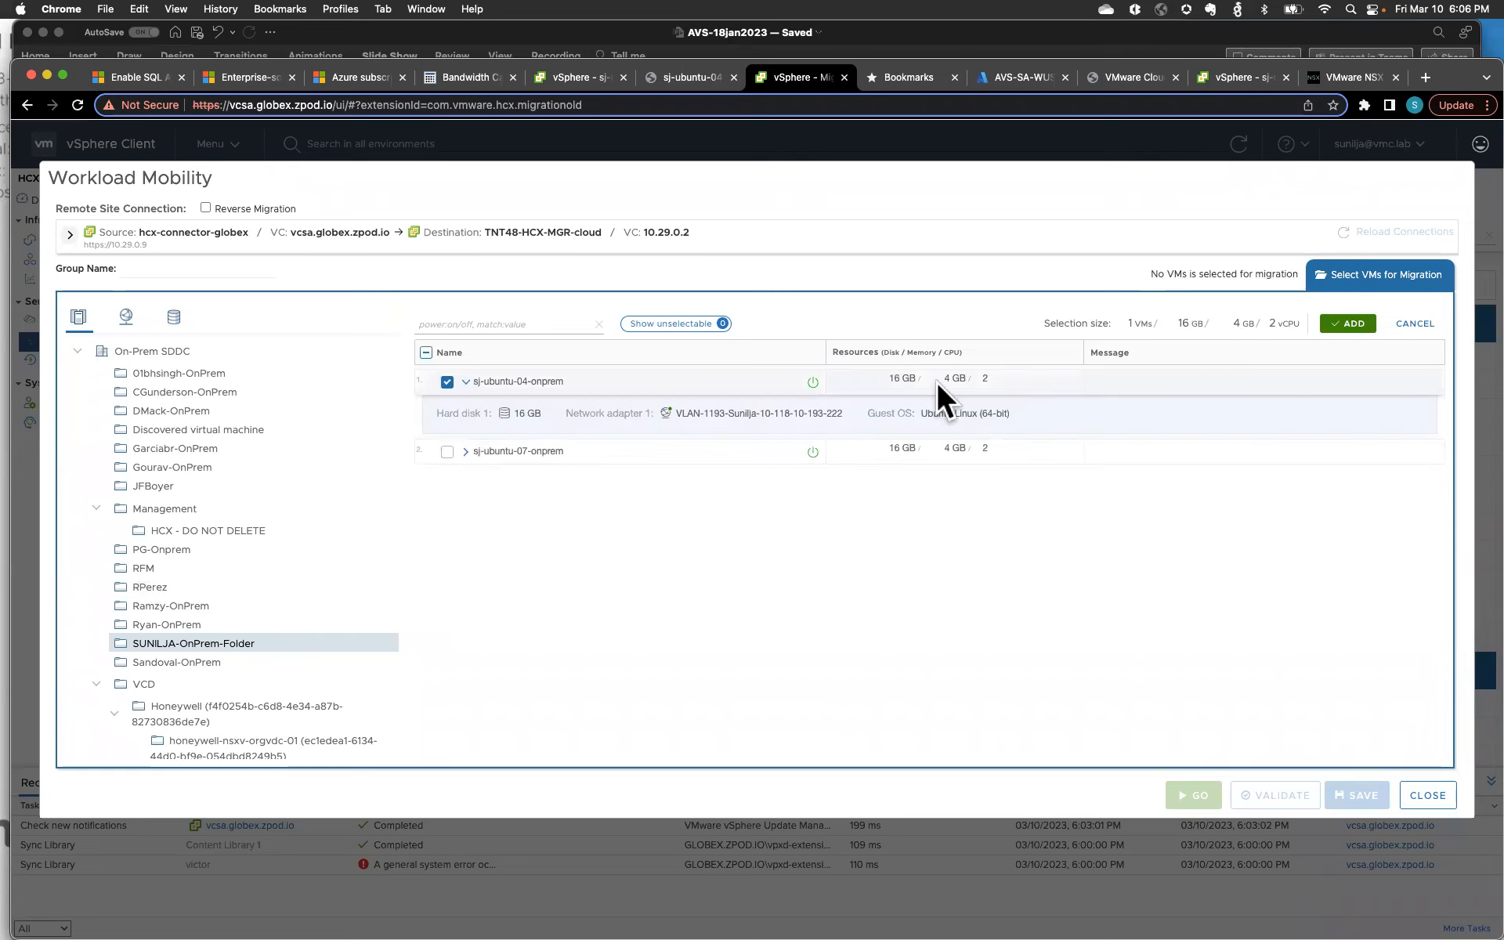
{"action": "left_click", "coordinate": [1347, 324]}
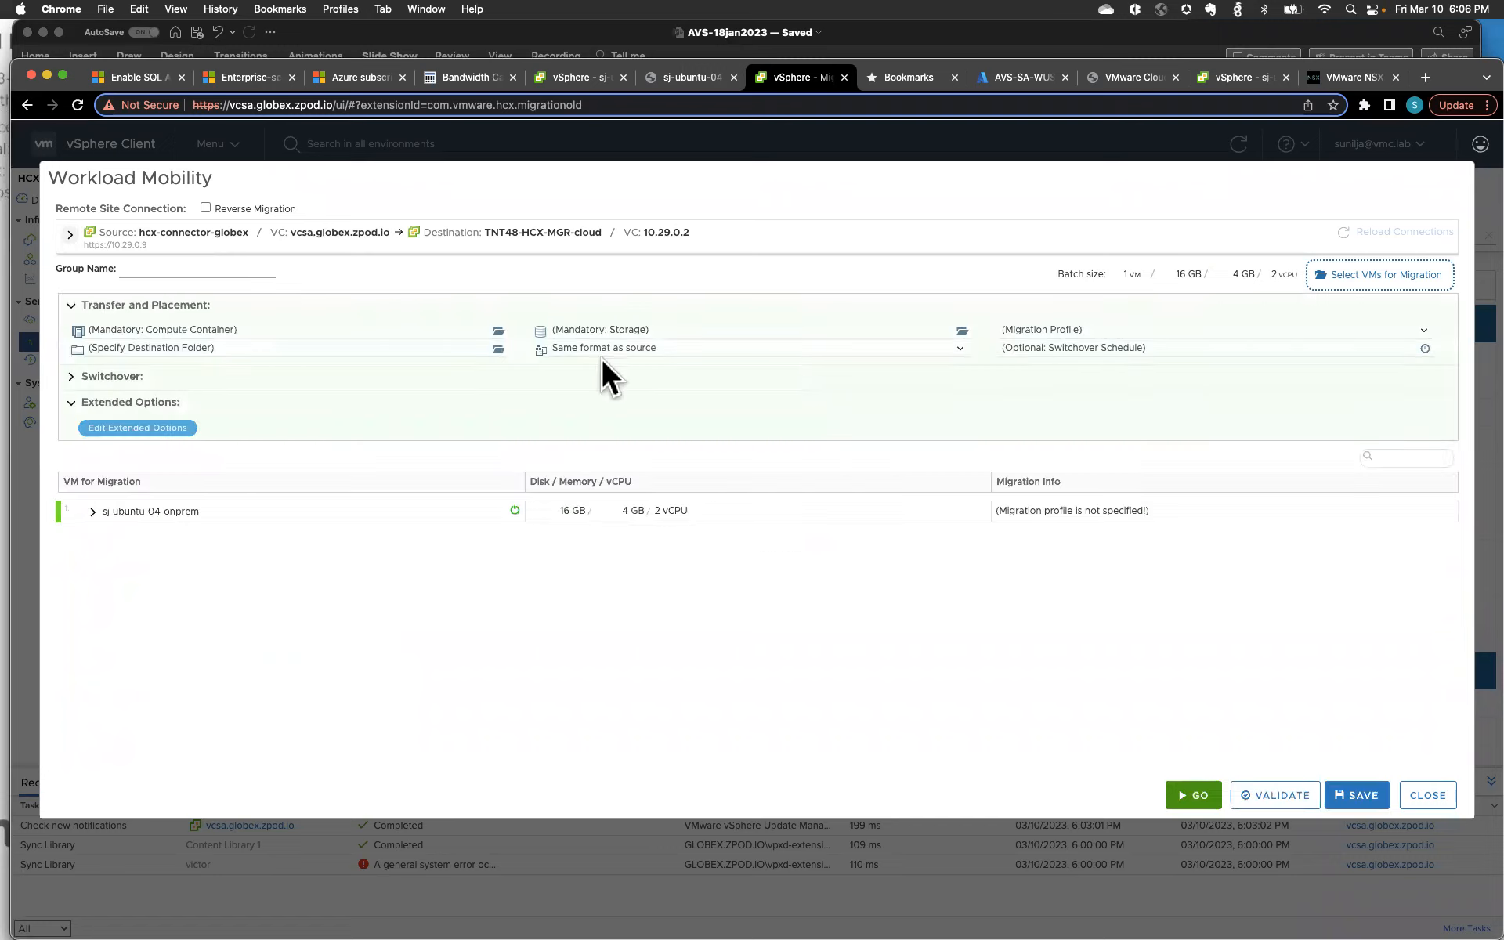
- Name the migration group move-vm4-wus-avs
{"action": "left_click", "coordinate": [175, 268]}
{"action": "type", "text": "move"}
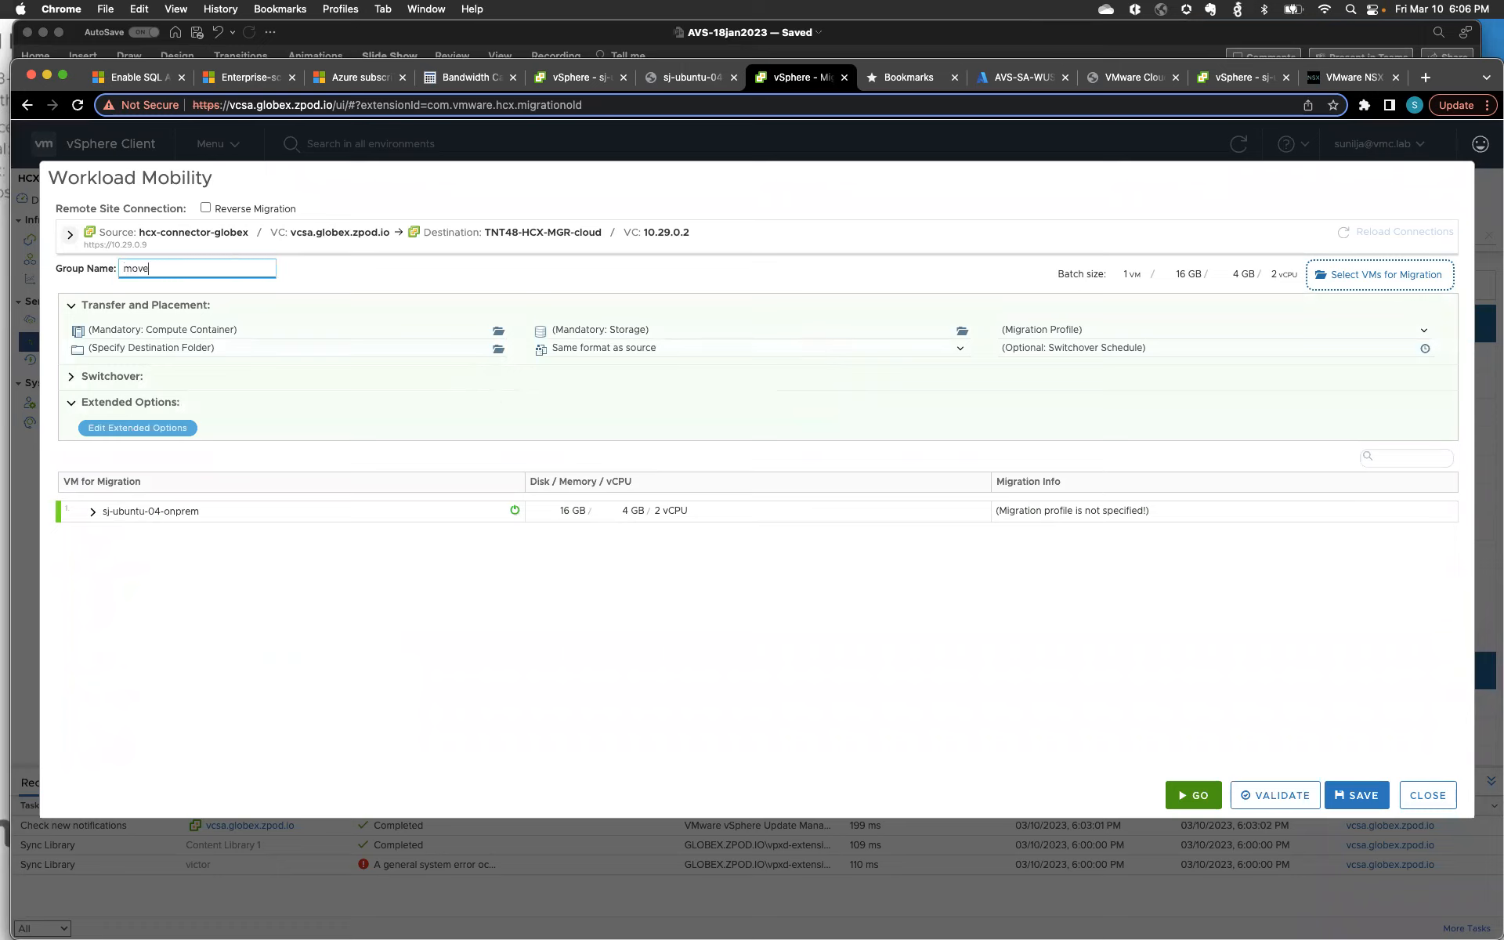
{"action": "type", "text": "-vm4-wus-avs"}
- Set the destination compute container of sj-ubuntu-04-onprem to the SUNILJA-AVS-RP resource pool
{"action": "left_click", "coordinate": [93, 512]}
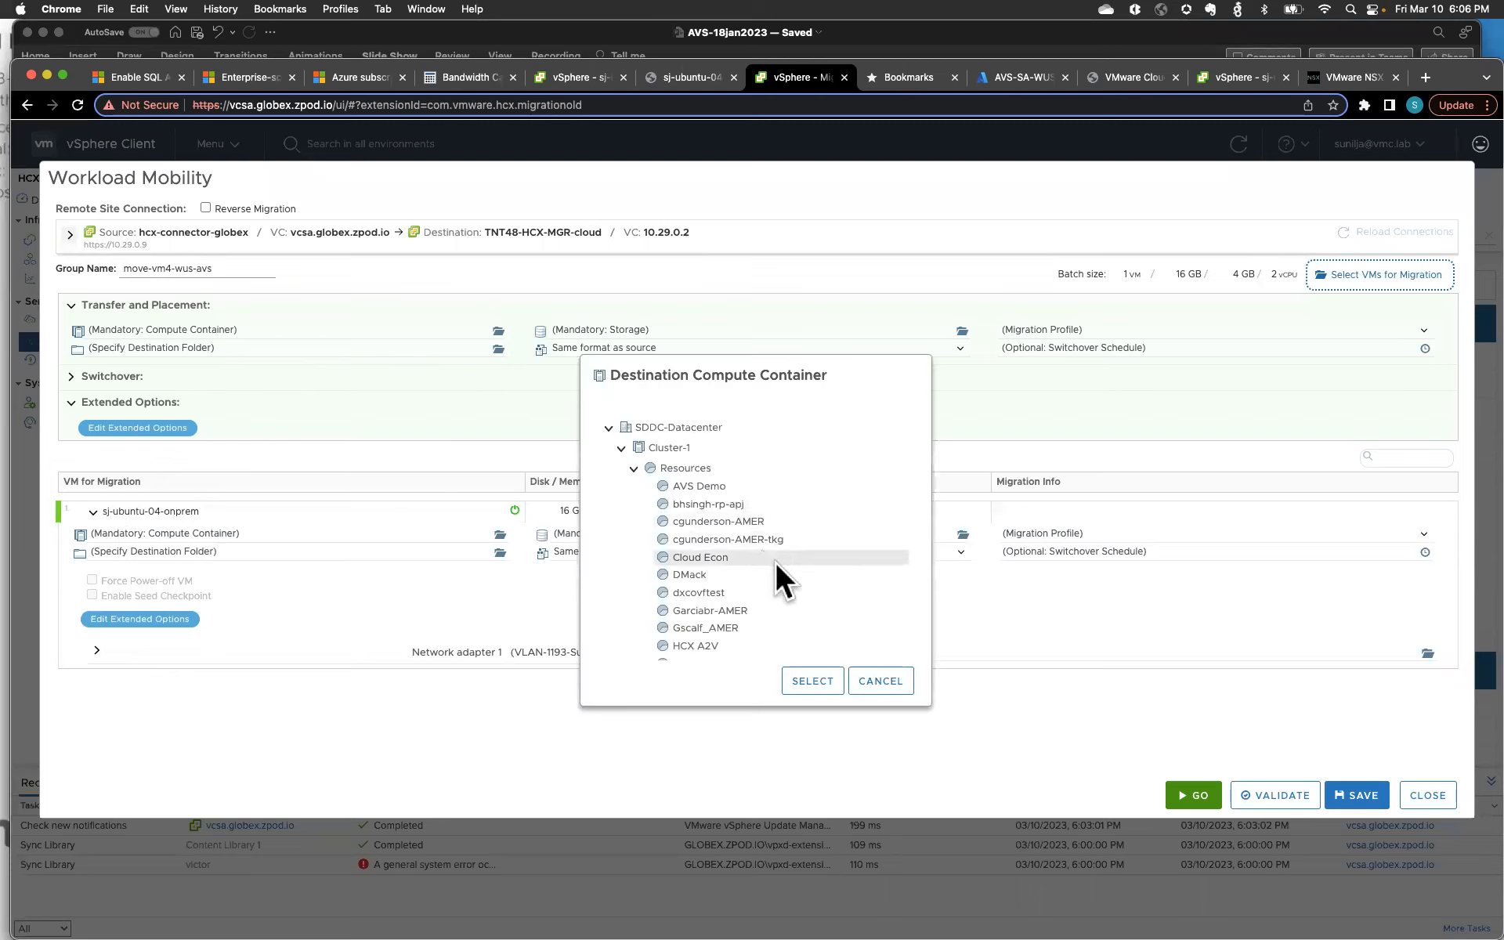
{"action": "scroll", "coordinate": [792, 574], "scroll_direction": "down", "scroll_amount": 5}
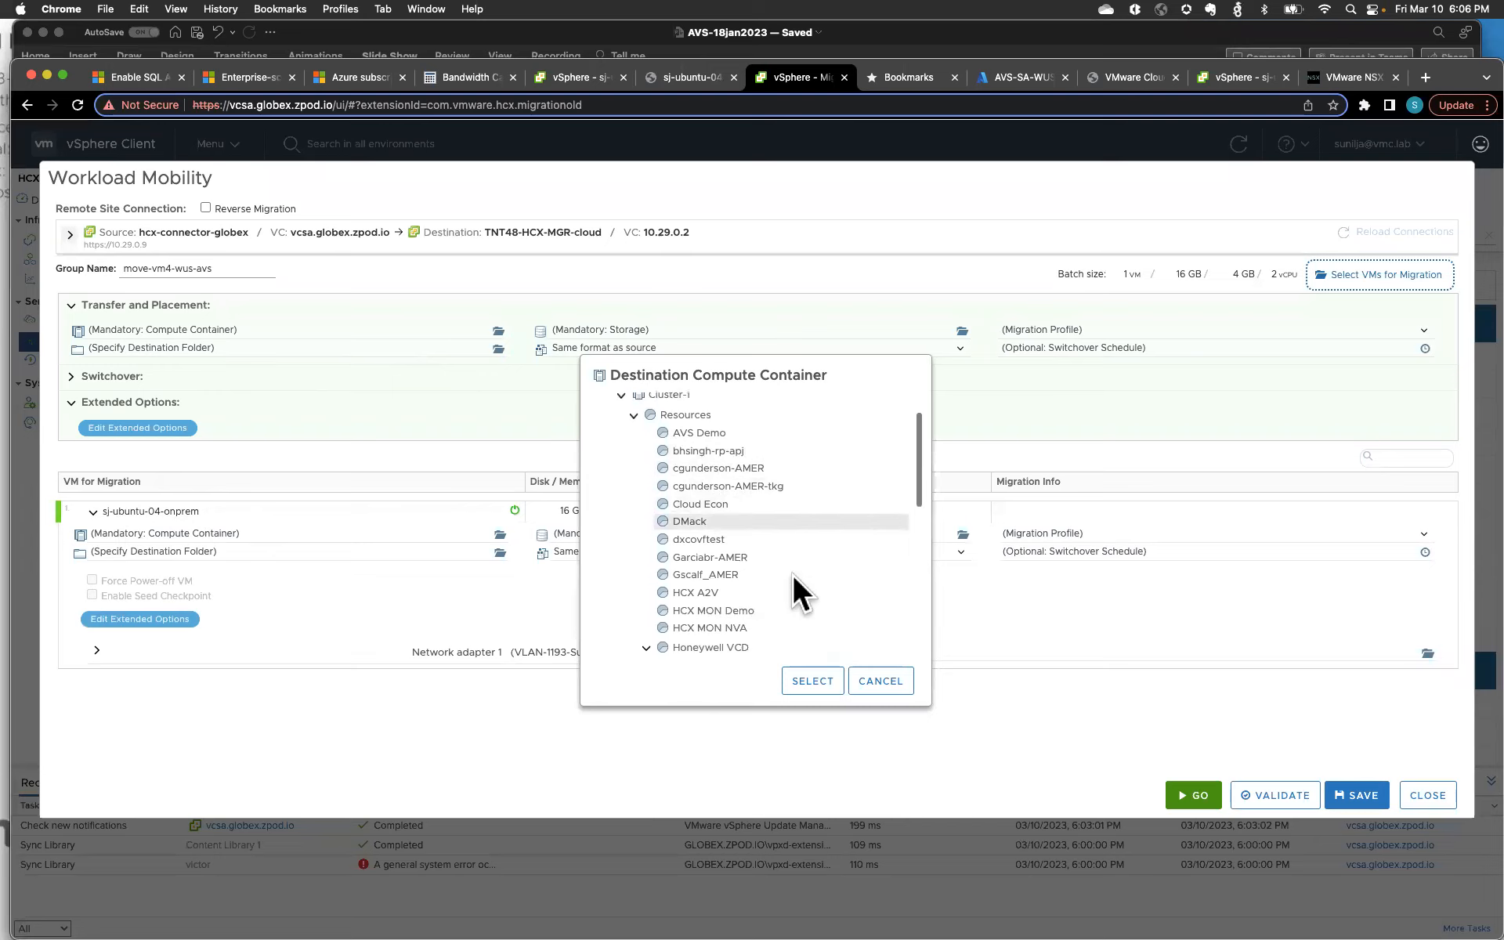
{"action": "scroll", "coordinate": [792, 574], "scroll_direction": "down", "scroll_amount": 10}
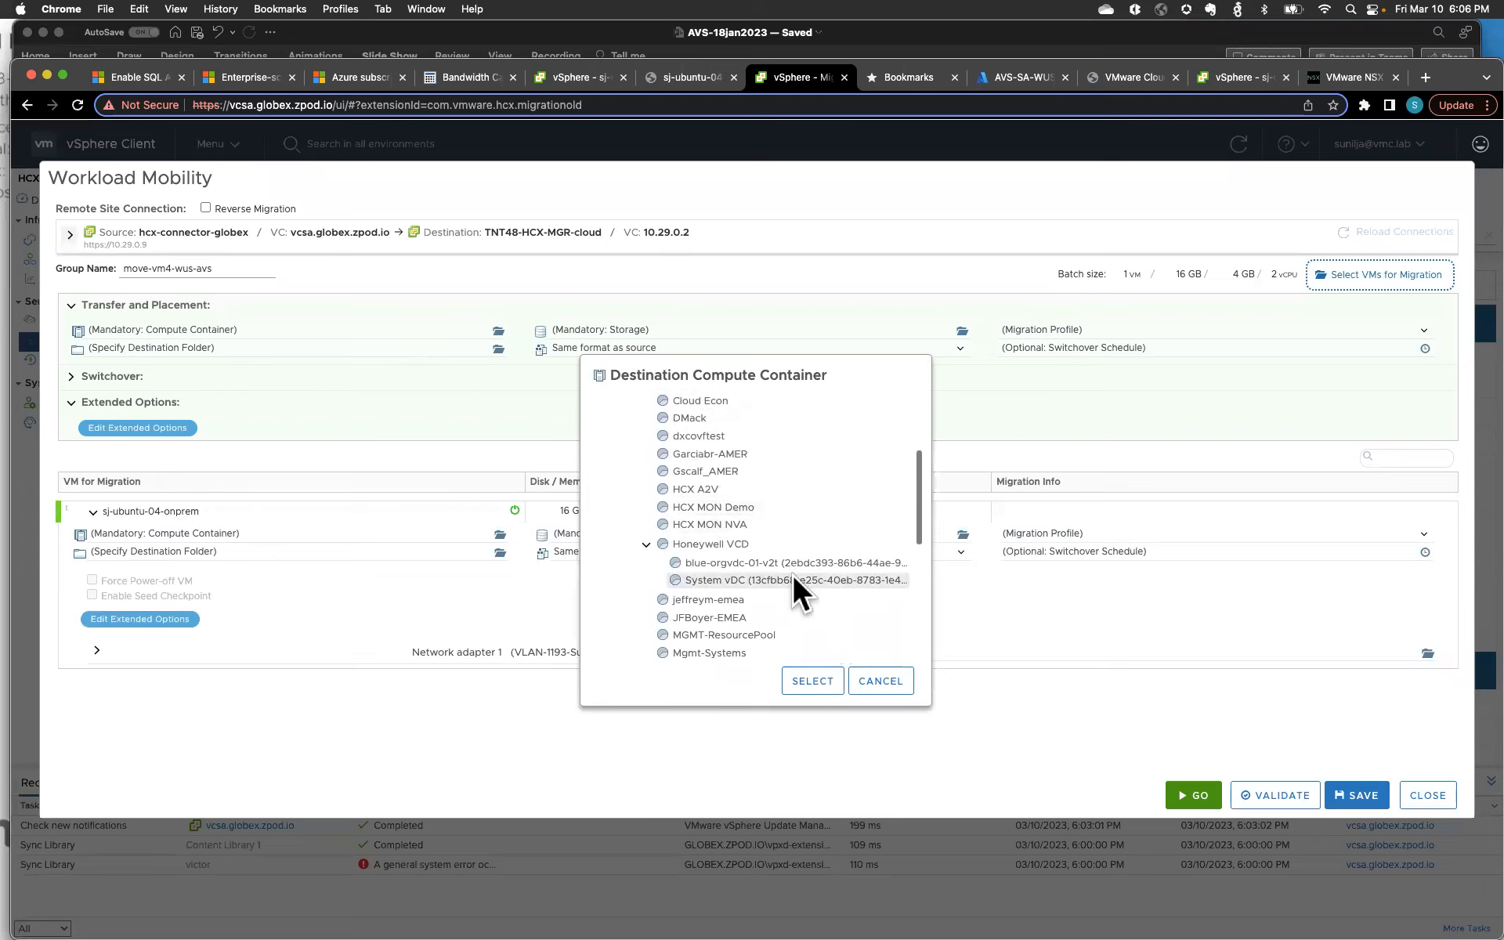
{"action": "scroll", "coordinate": [792, 573], "scroll_direction": "down", "scroll_amount": 4}
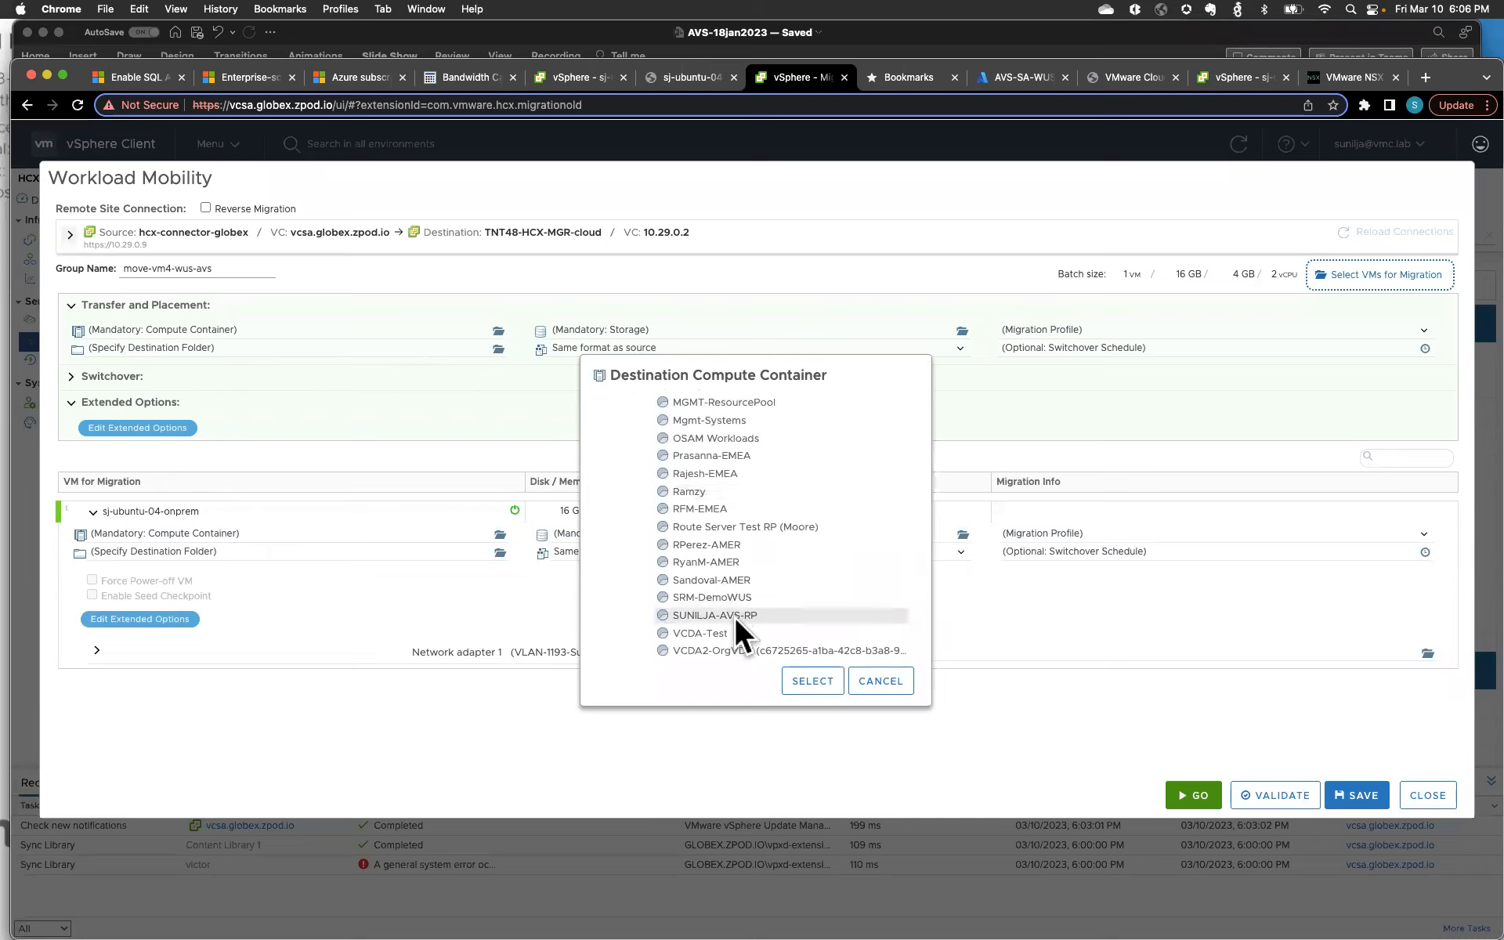
{"action": "left_click", "coordinate": [812, 680]}
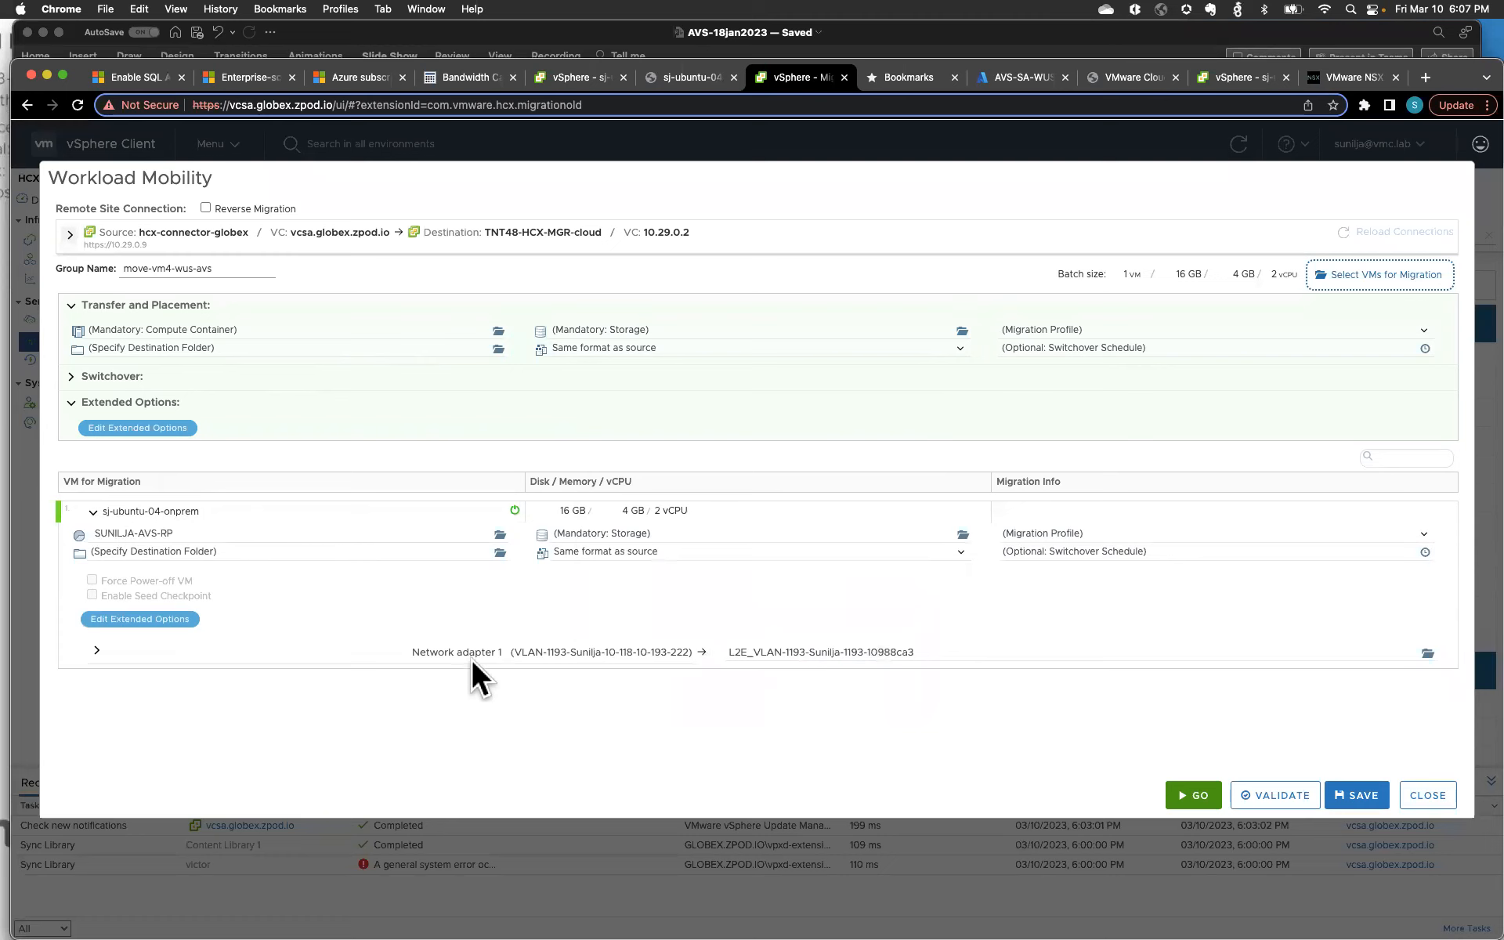
- Set the VM's destination folder to SUNILJA-AVS-Folder
{"action": "left_click", "coordinate": [303, 552]}
{"action": "scroll", "coordinate": [815, 561], "scroll_direction": "down", "scroll_amount": 10}
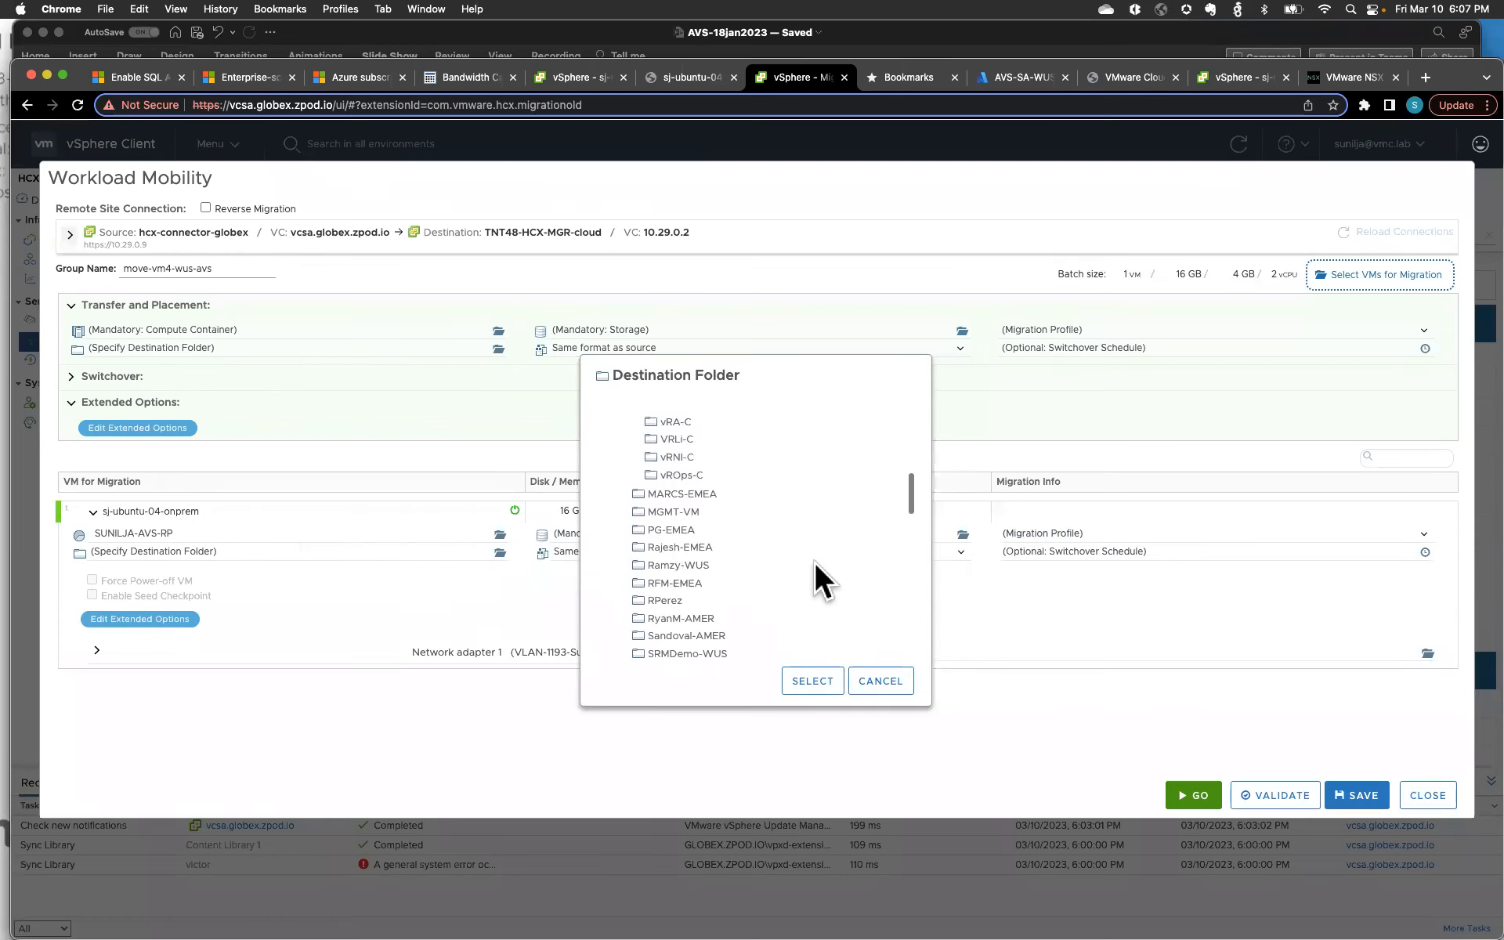
{"action": "scroll", "coordinate": [814, 561], "scroll_direction": "down", "scroll_amount": 2}
{"action": "left_click", "coordinate": [717, 631]}
{"action": "left_click", "coordinate": [811, 681]}
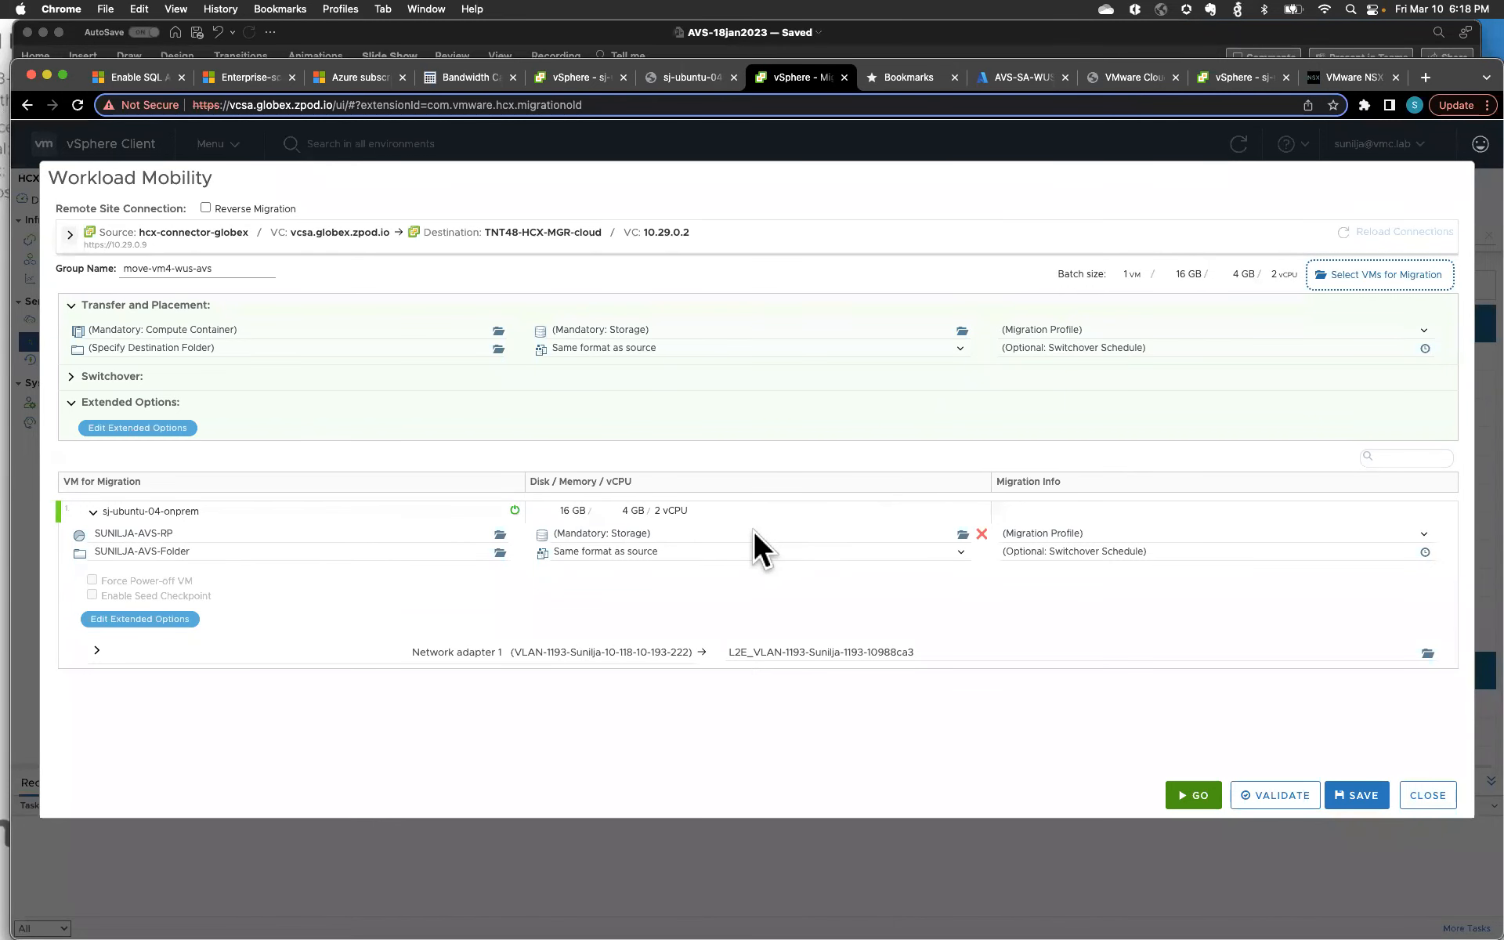
- Choose vsanDatastore as the VM's destination storage and set its disk format to Thin Provision
{"action": "left_click", "coordinate": [753, 534]}
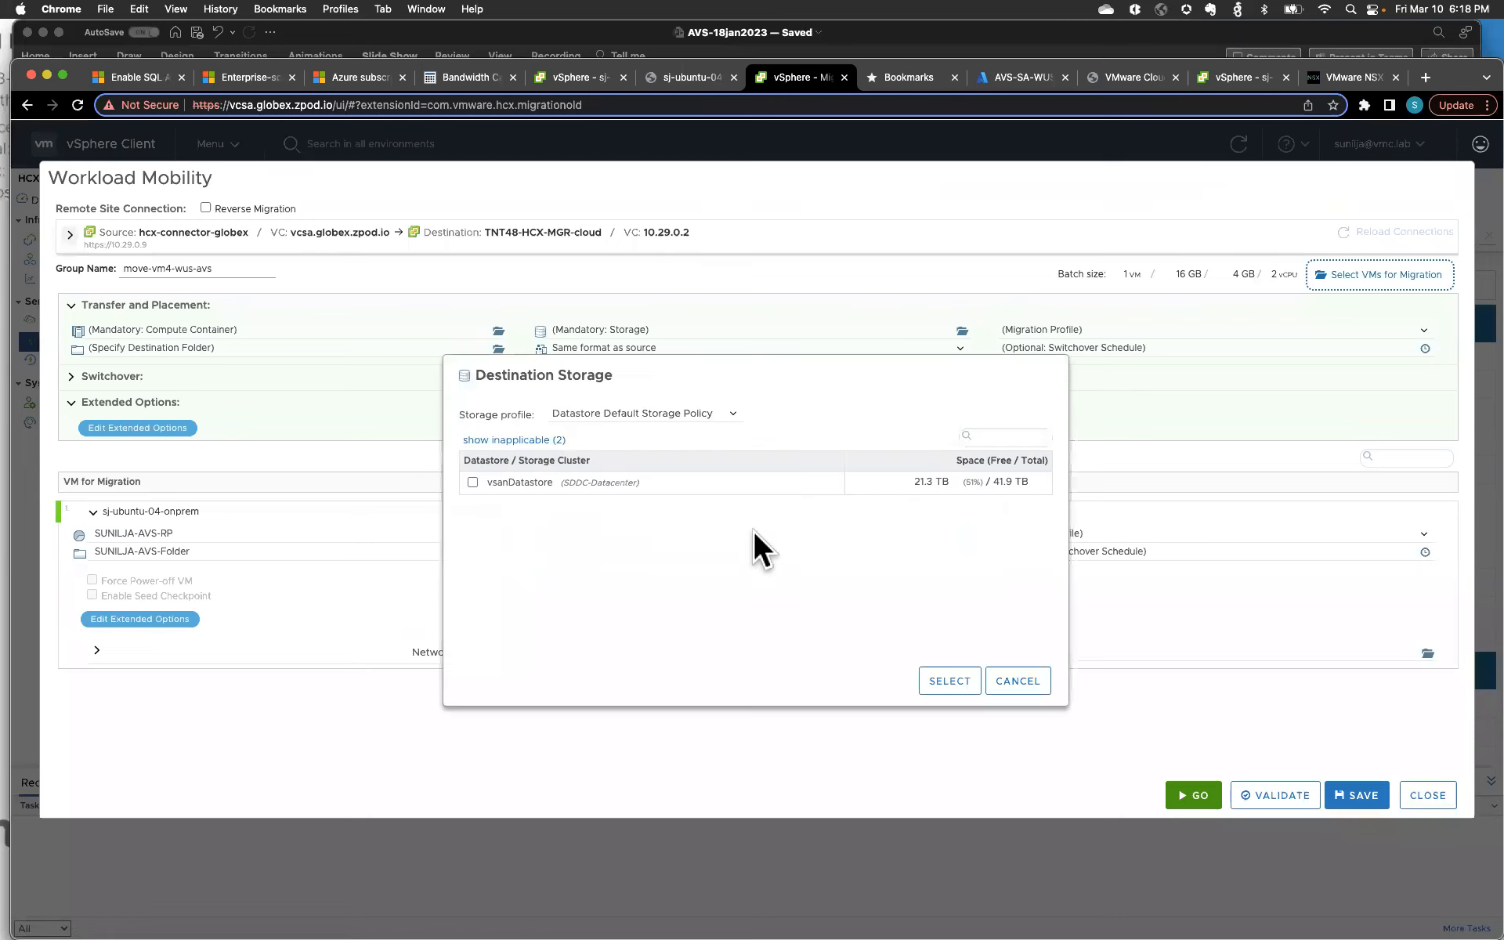
{"action": "left_click", "coordinate": [473, 482]}
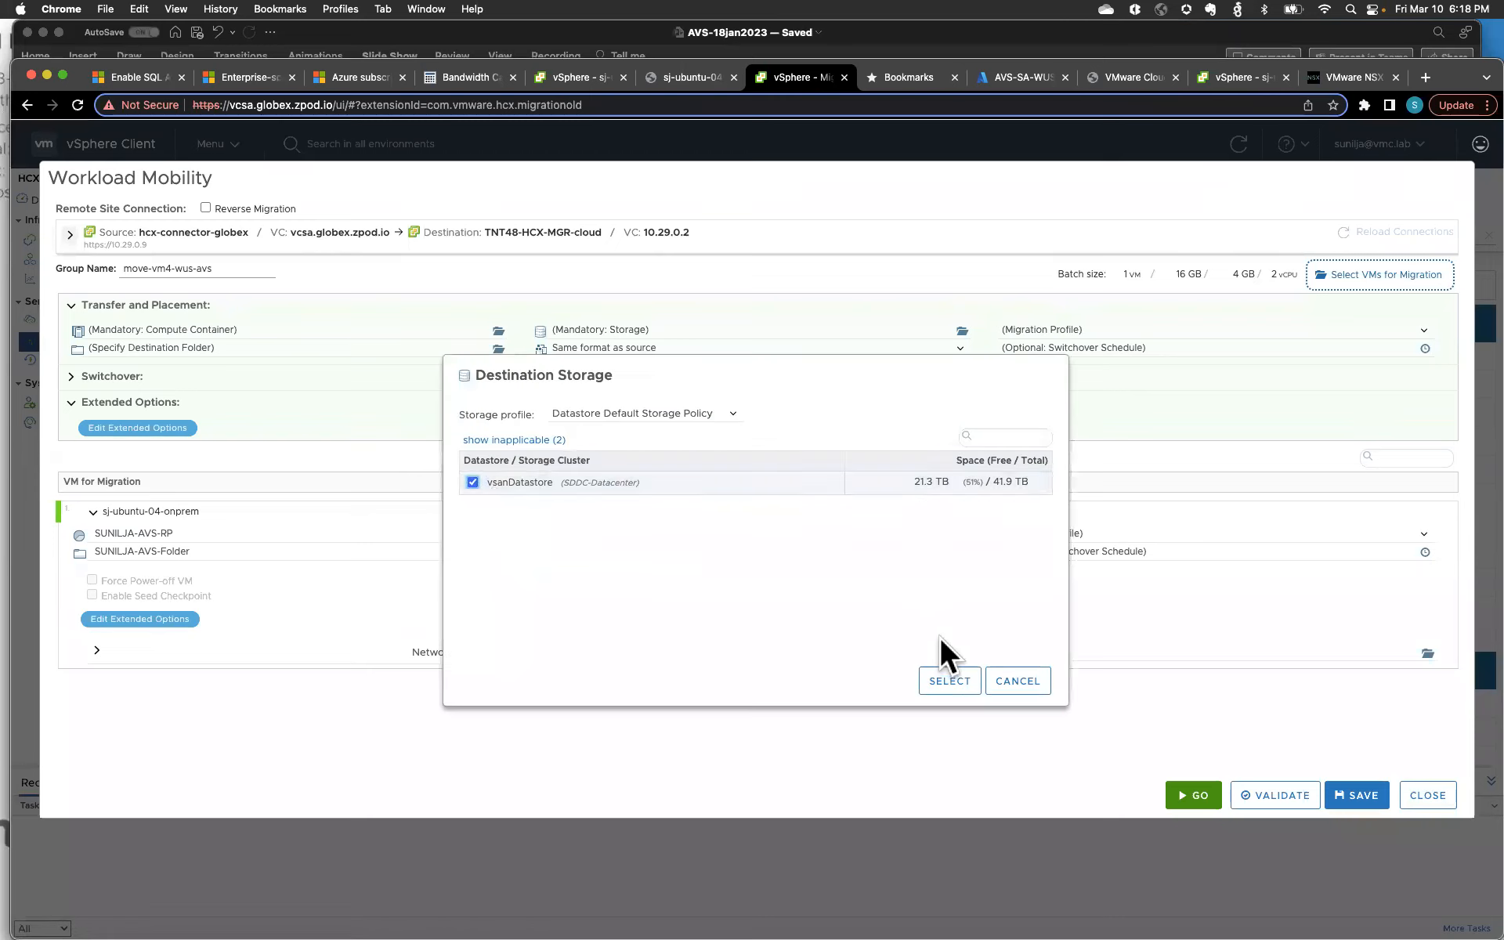
{"action": "left_click", "coordinate": [949, 681]}
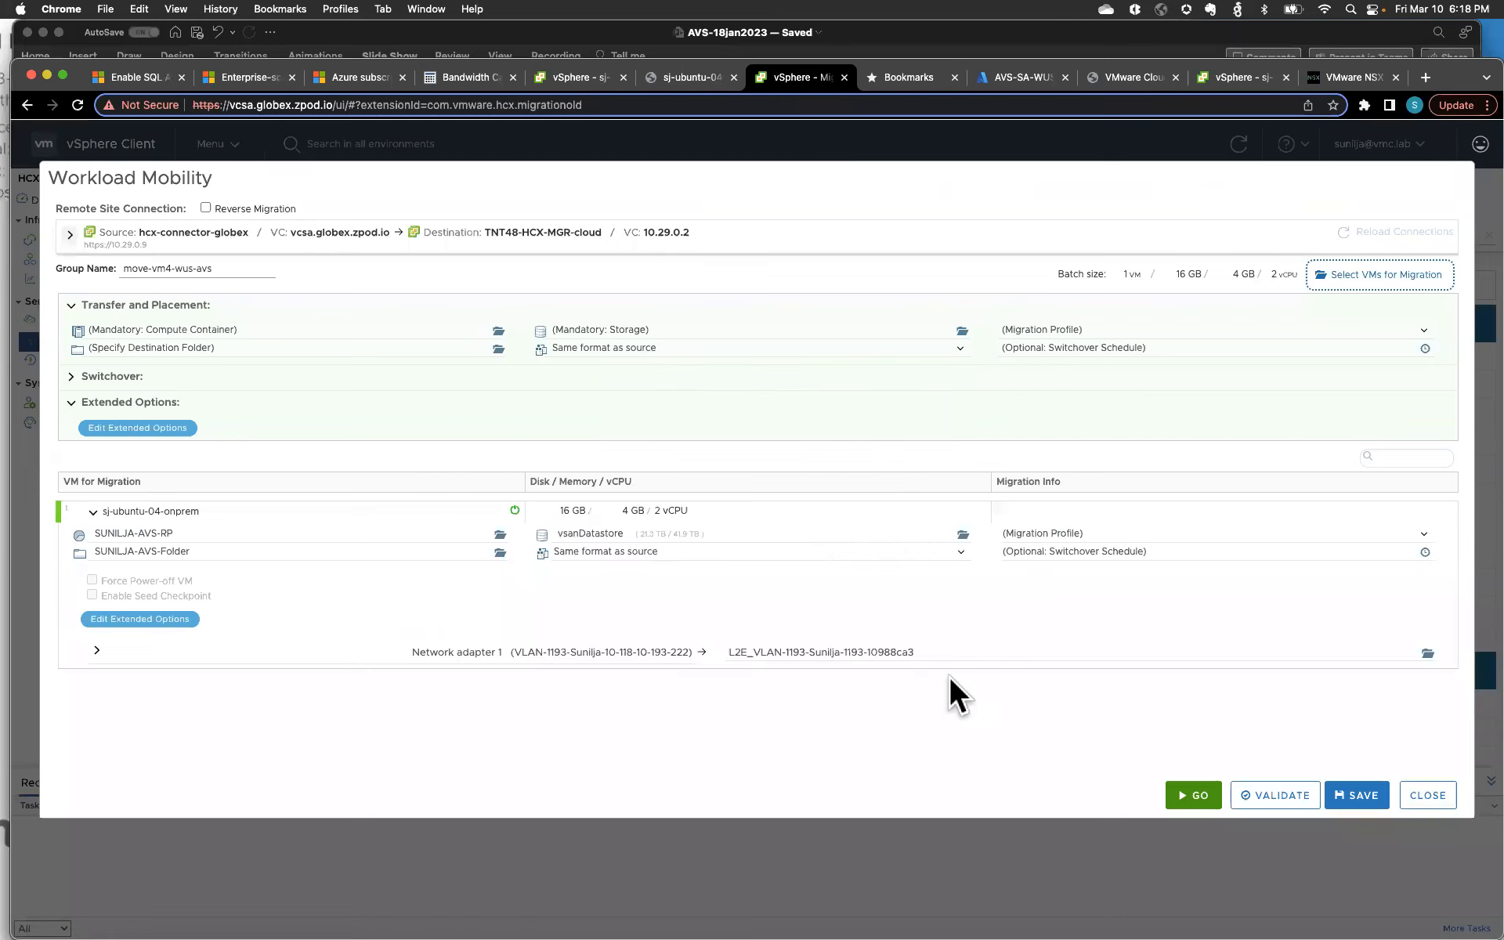
{"action": "left_click", "coordinate": [732, 552]}
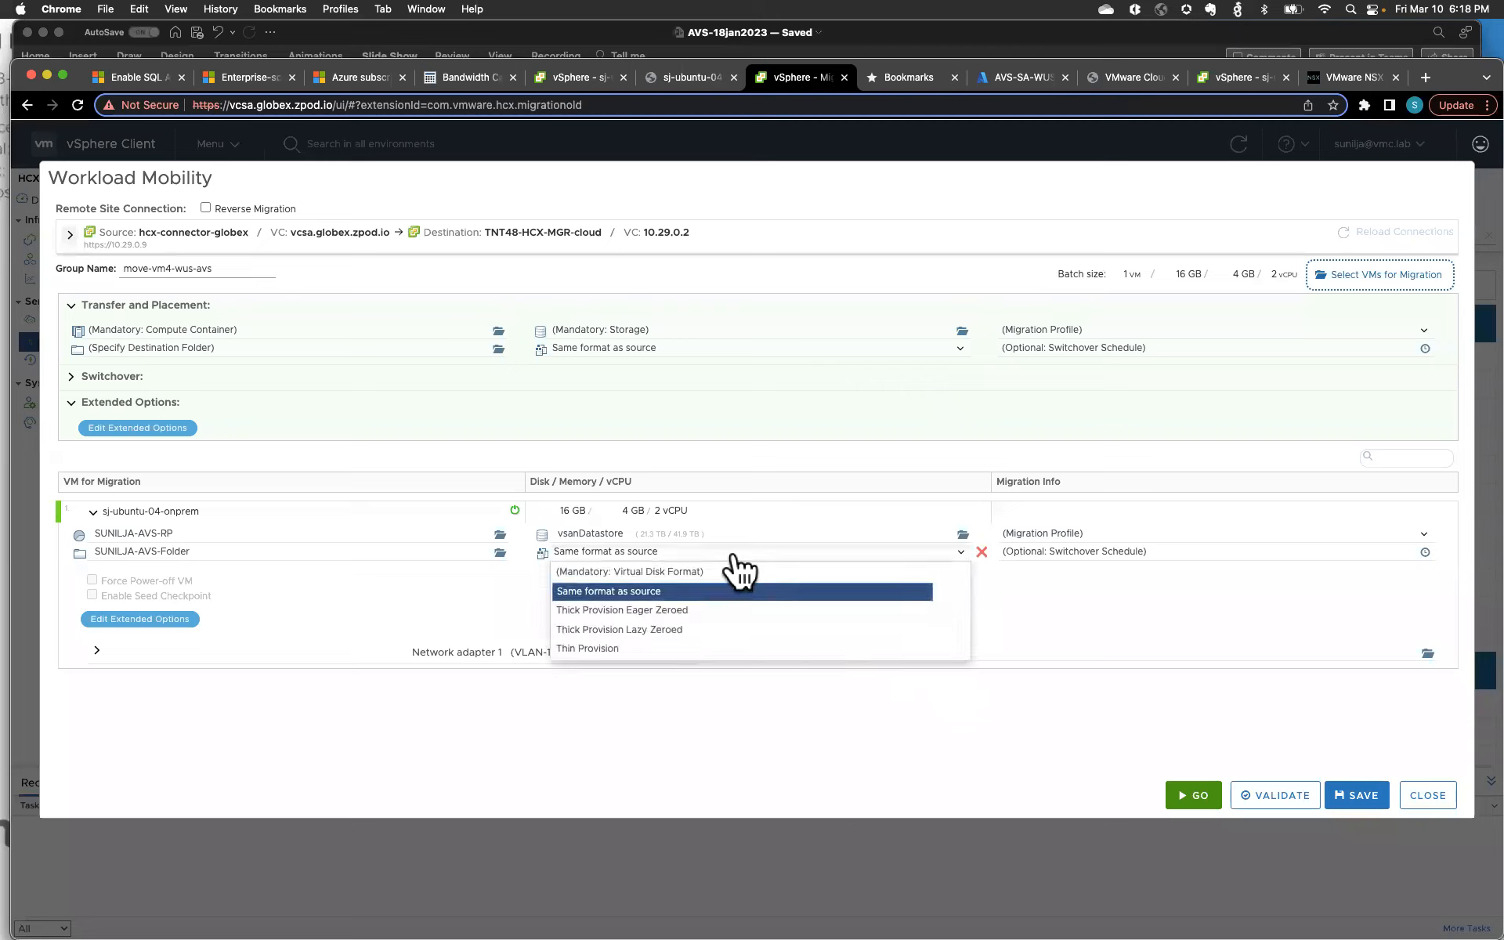
{"action": "left_click", "coordinate": [636, 645]}
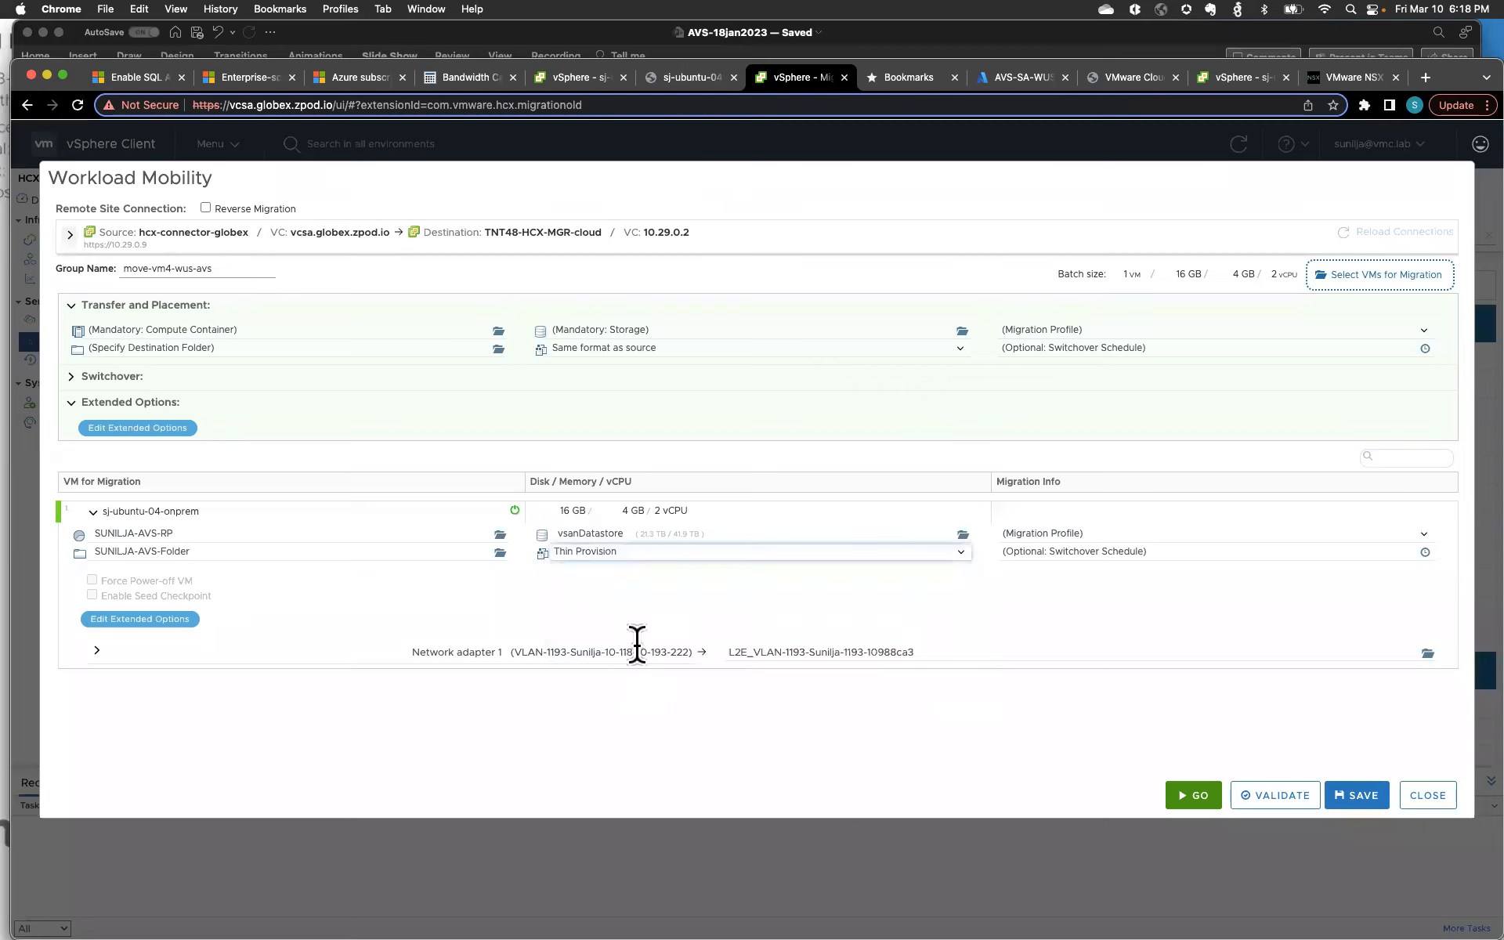
- Set the VM's migration profile to Bulk Migration and enable Force Power-off VM
{"action": "left_click", "coordinate": [1091, 535]}
{"action": "left_click", "coordinate": [1069, 591]}
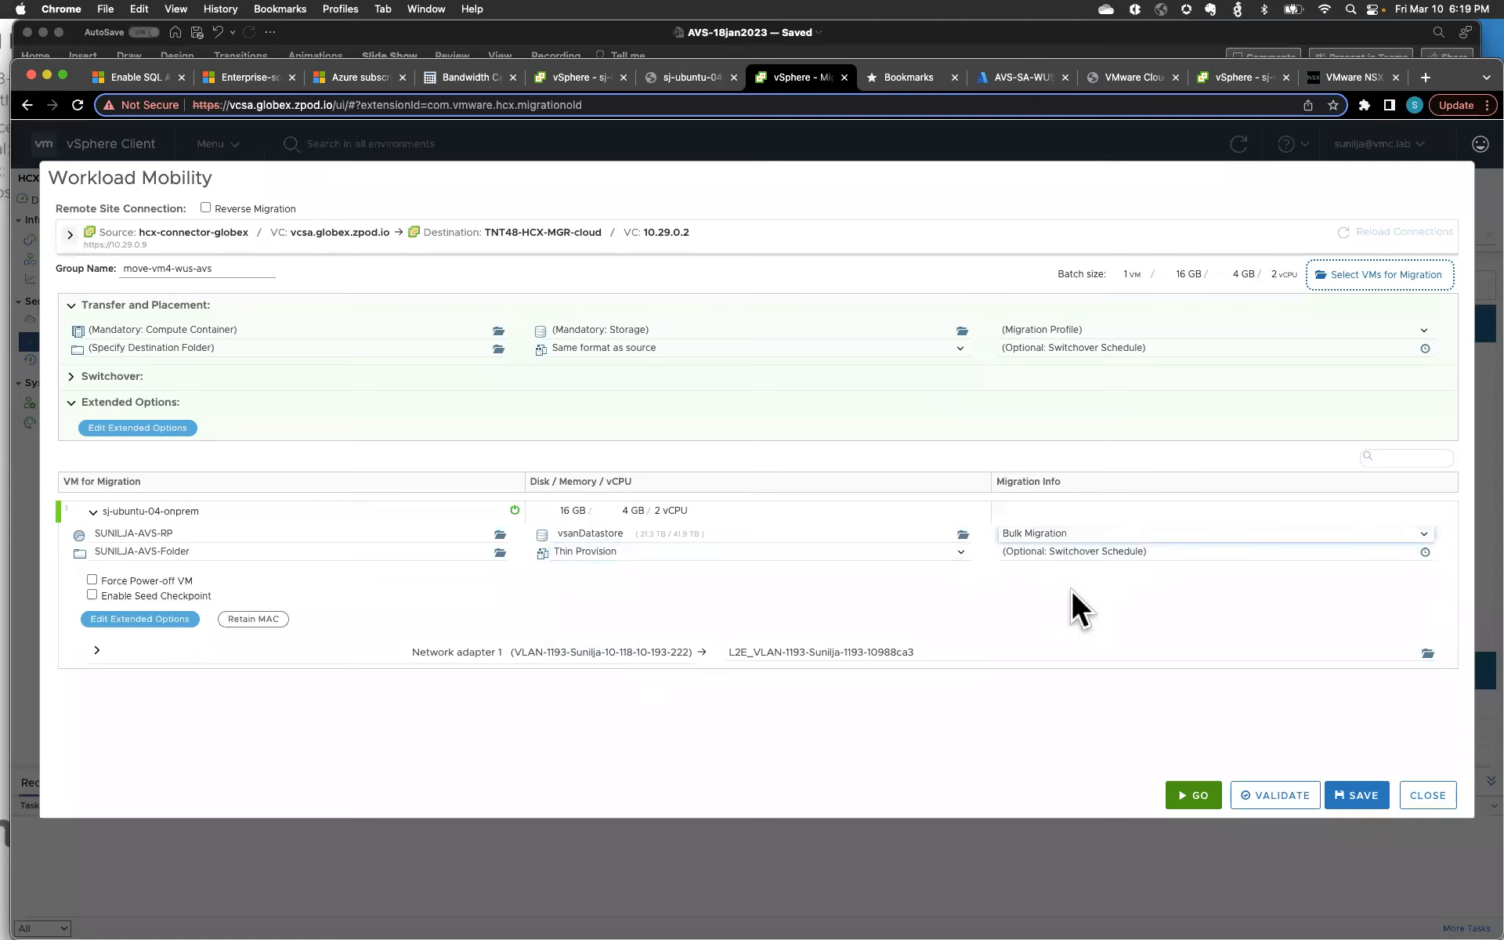
{"action": "left_click", "coordinate": [93, 581]}
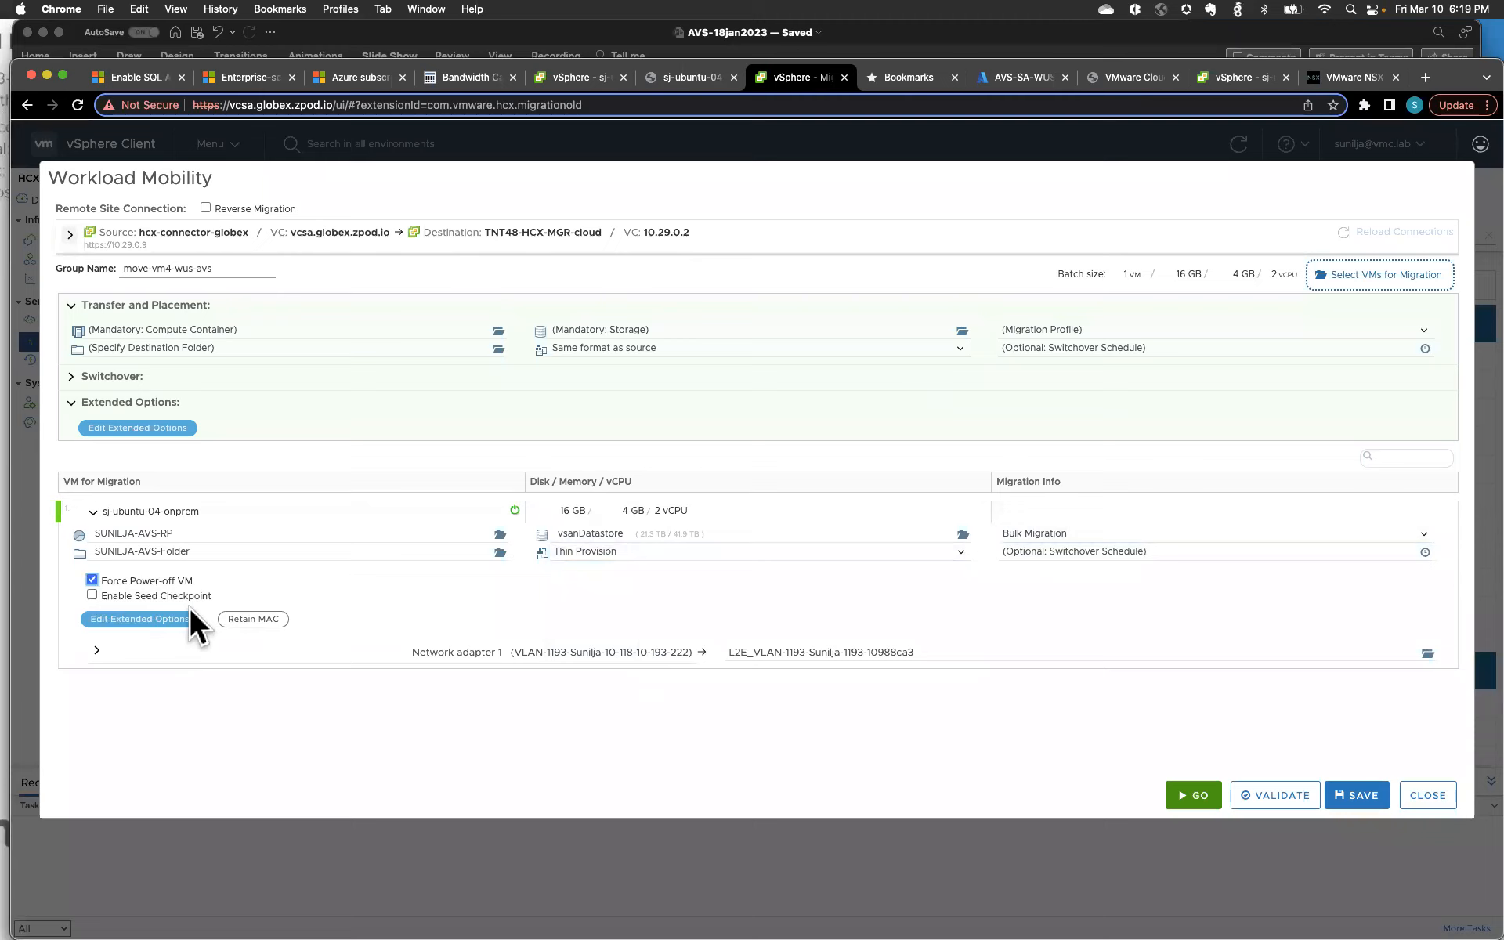
- Enable Migrate Custom Attributes in the VM's extended options, keeping Retain MAC selected
{"action": "left_click", "coordinate": [167, 624]}
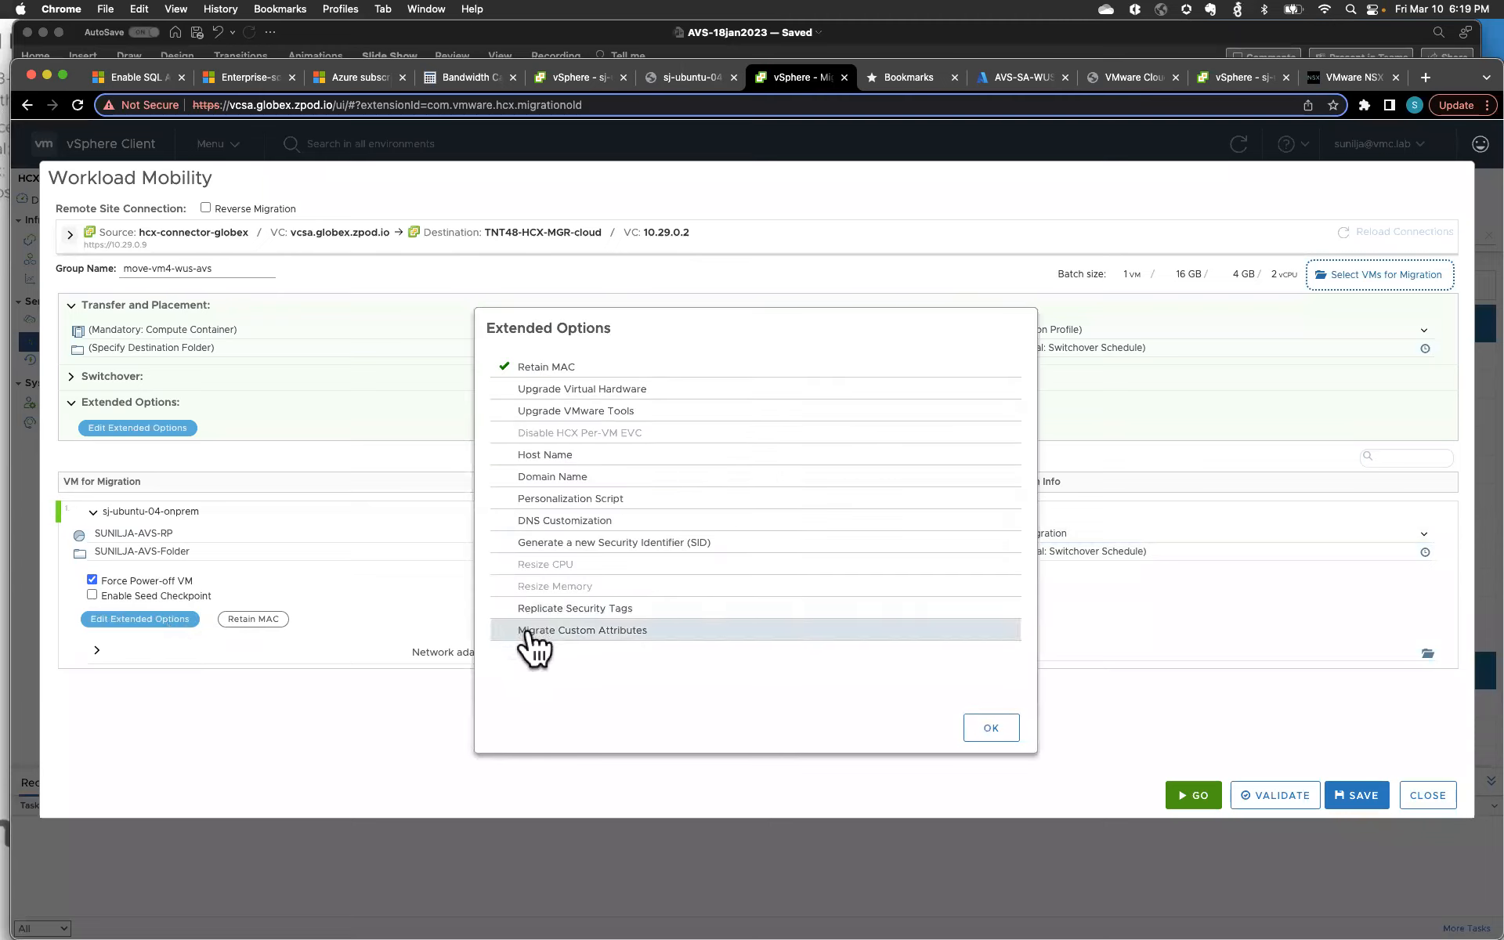
{"action": "left_click", "coordinate": [524, 629]}
{"action": "left_click", "coordinate": [495, 363]}
{"action": "left_click", "coordinate": [989, 728]}
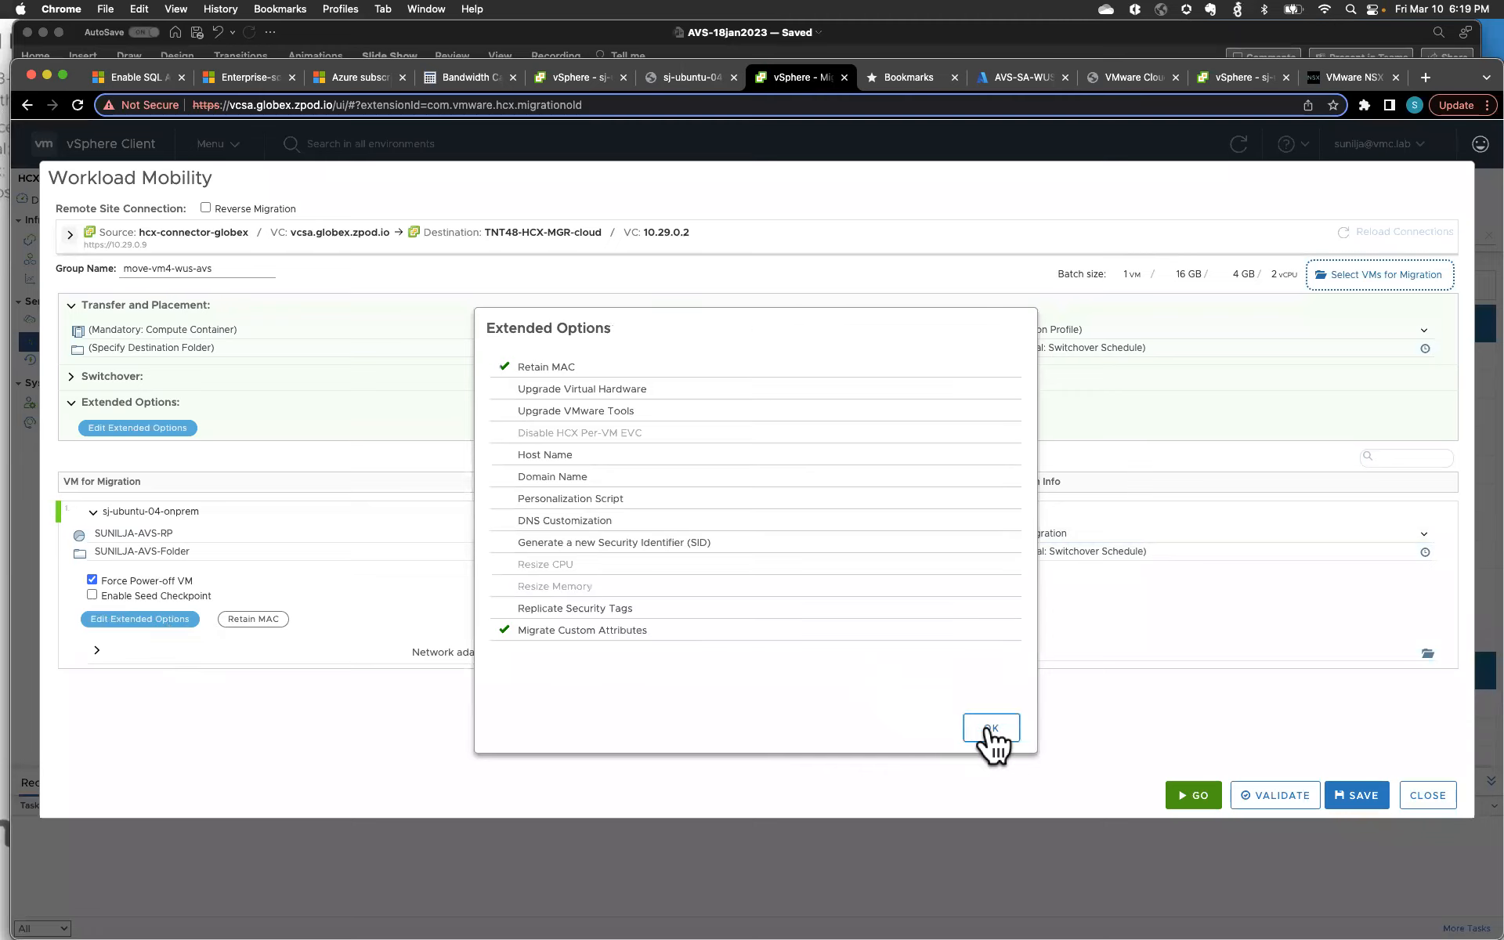
{"action": "left_click", "coordinate": [990, 728]}
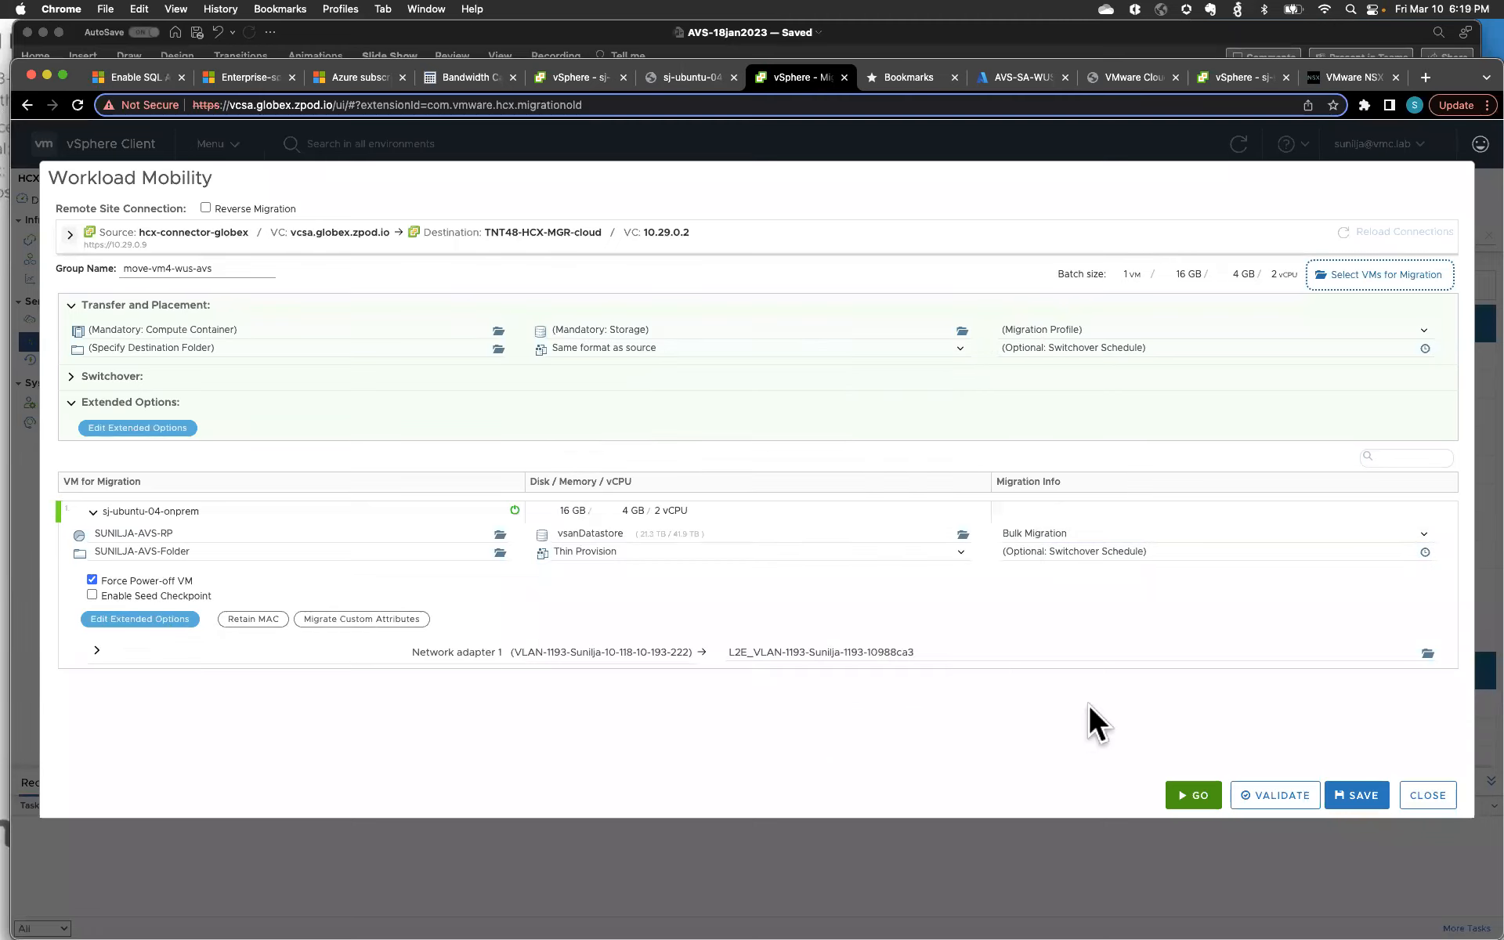
- Validate the move-vm4-wus-avs migration group and start its migration
{"action": "left_click", "coordinate": [1272, 796]}
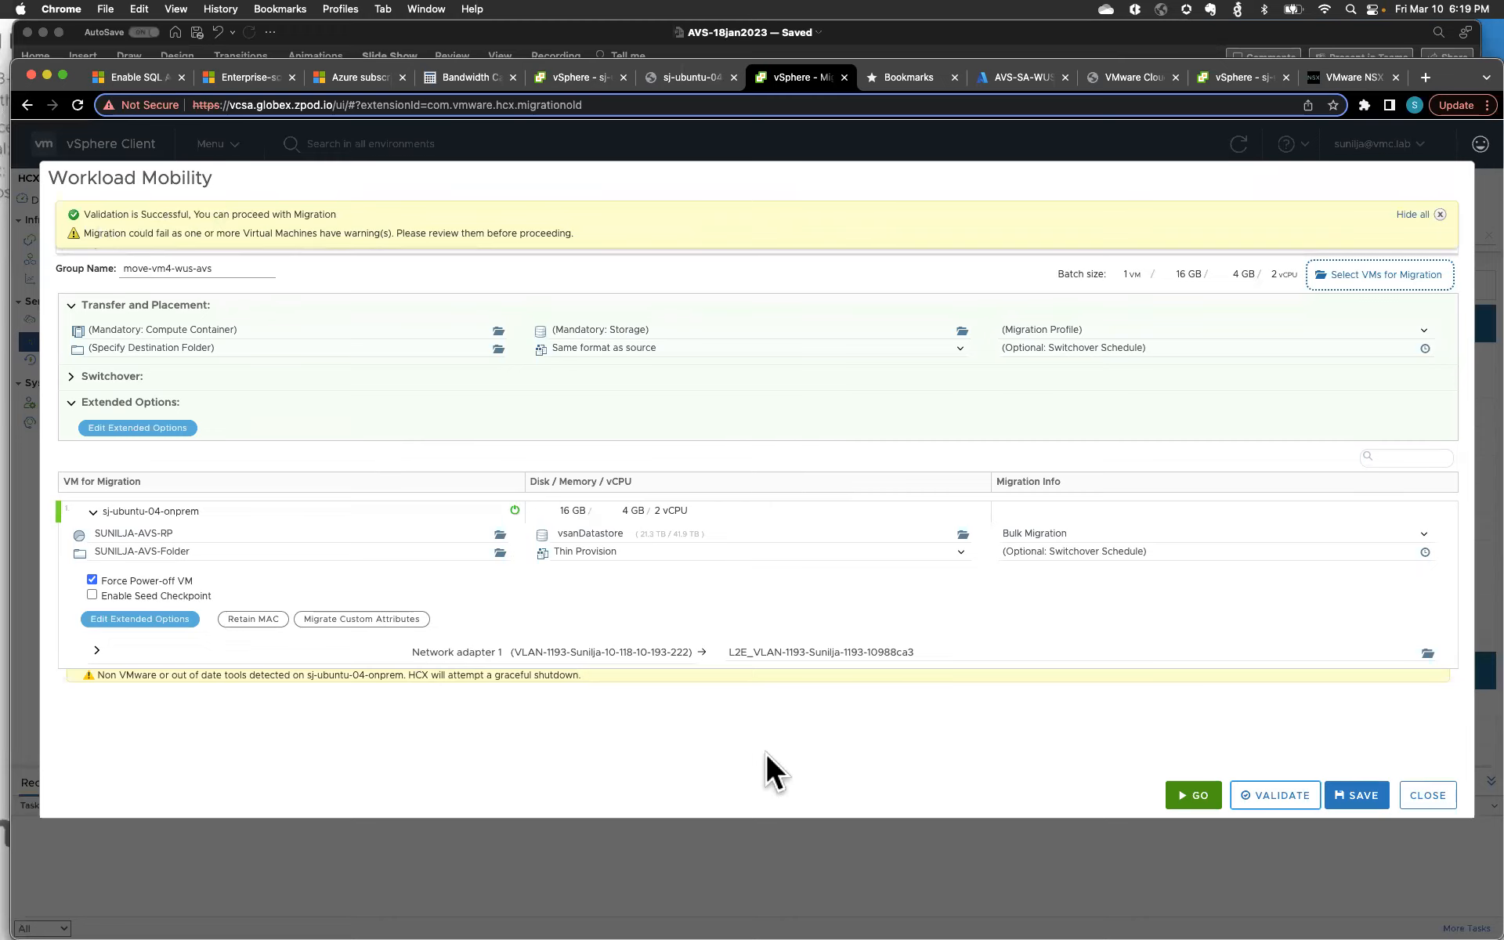
{"action": "left_click", "coordinate": [1197, 797]}
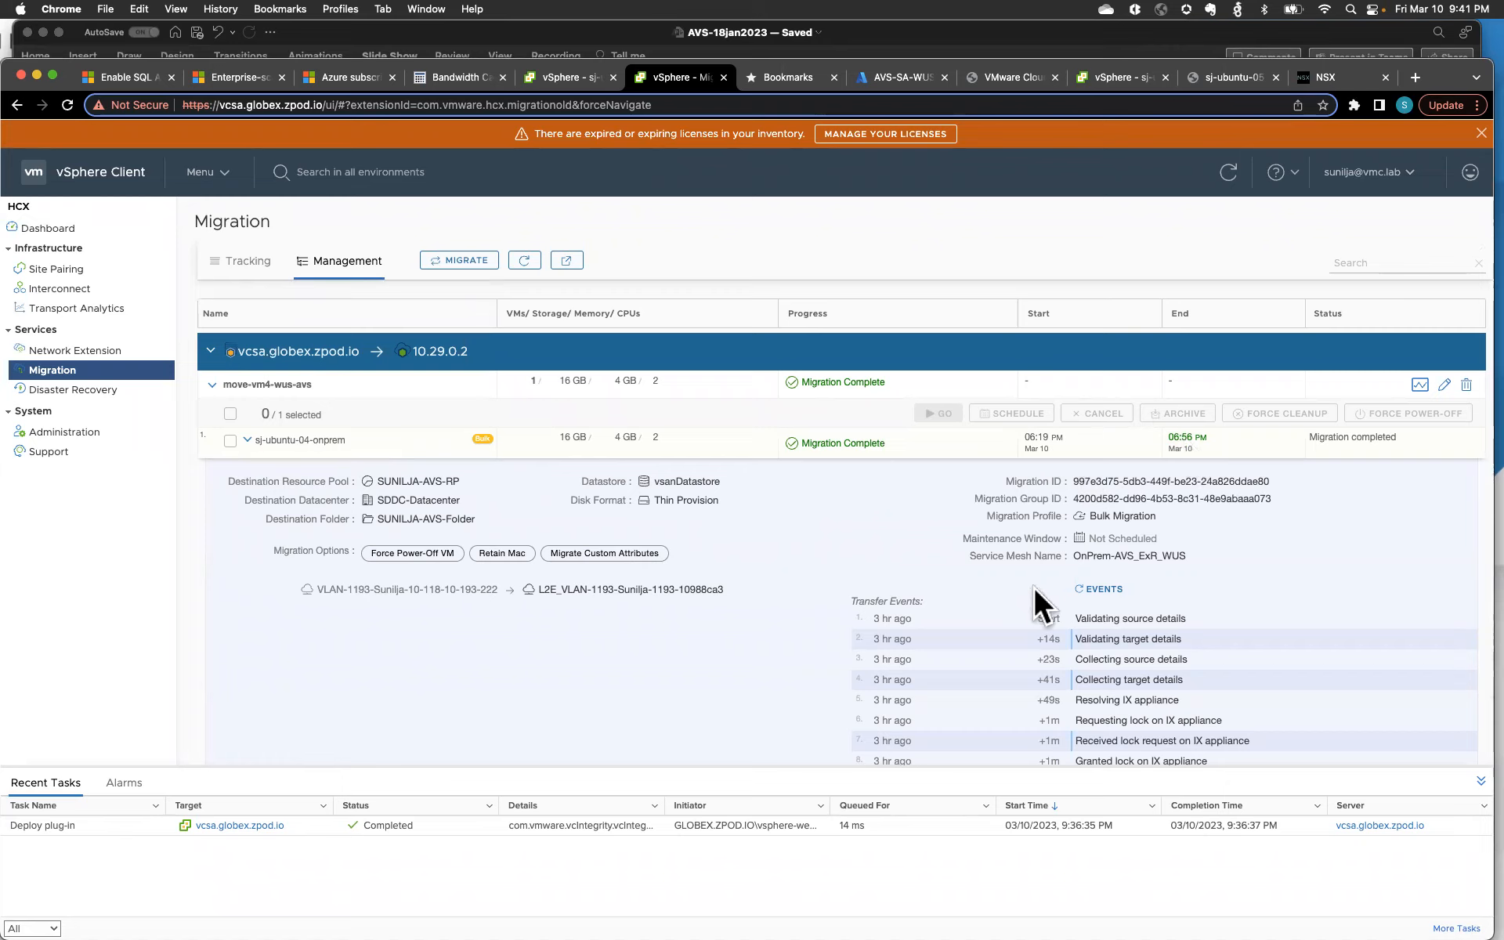
- Review the migration details and transfer events of sj-ubuntu-04-onprem in the move-vm4-wus-avs group
{"action": "scroll", "coordinate": [1034, 589], "scroll_direction": "down", "scroll_amount": 2}
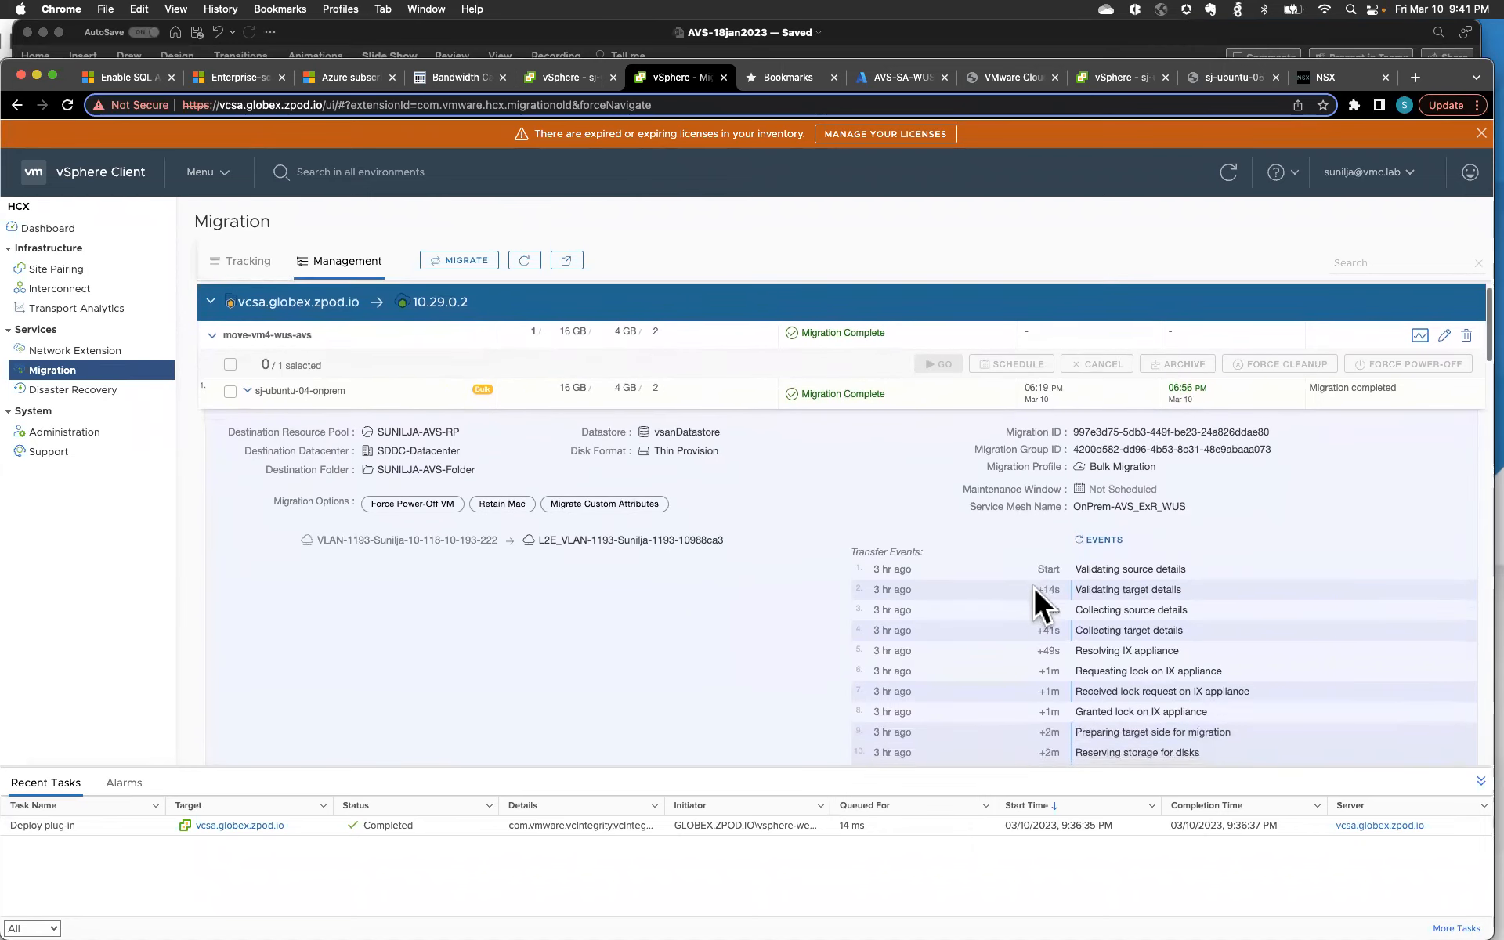
{"action": "scroll", "coordinate": [1034, 587], "scroll_direction": "down", "scroll_amount": 3}
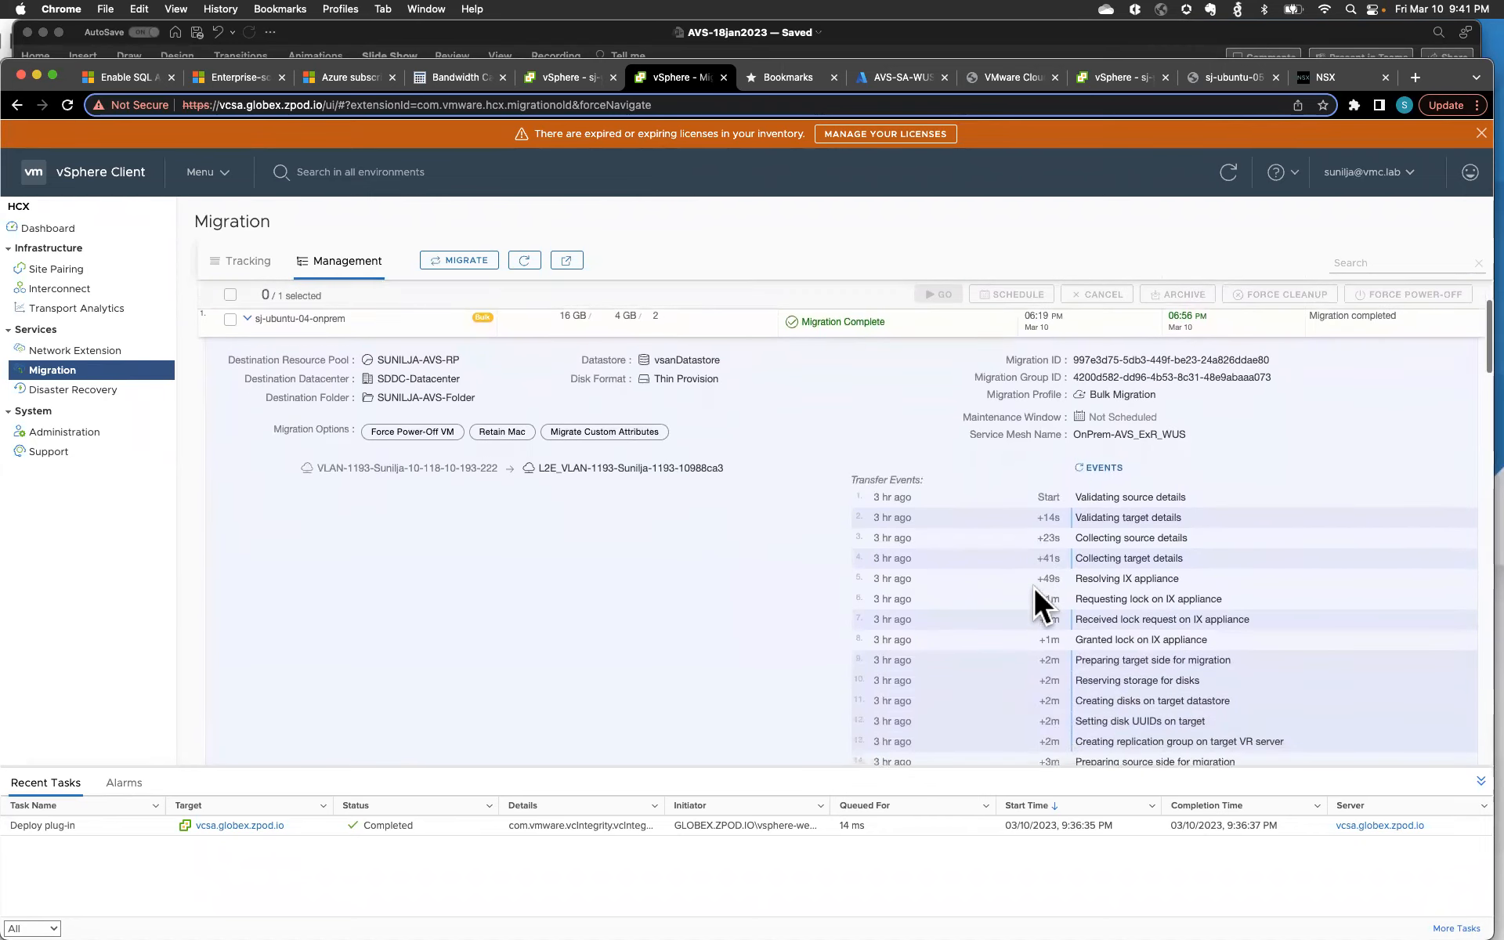
{"action": "scroll", "coordinate": [1032, 586], "scroll_direction": "up", "scroll_amount": 1}
{"action": "scroll", "coordinate": [1032, 586], "scroll_direction": "up", "scroll_amount": 1}
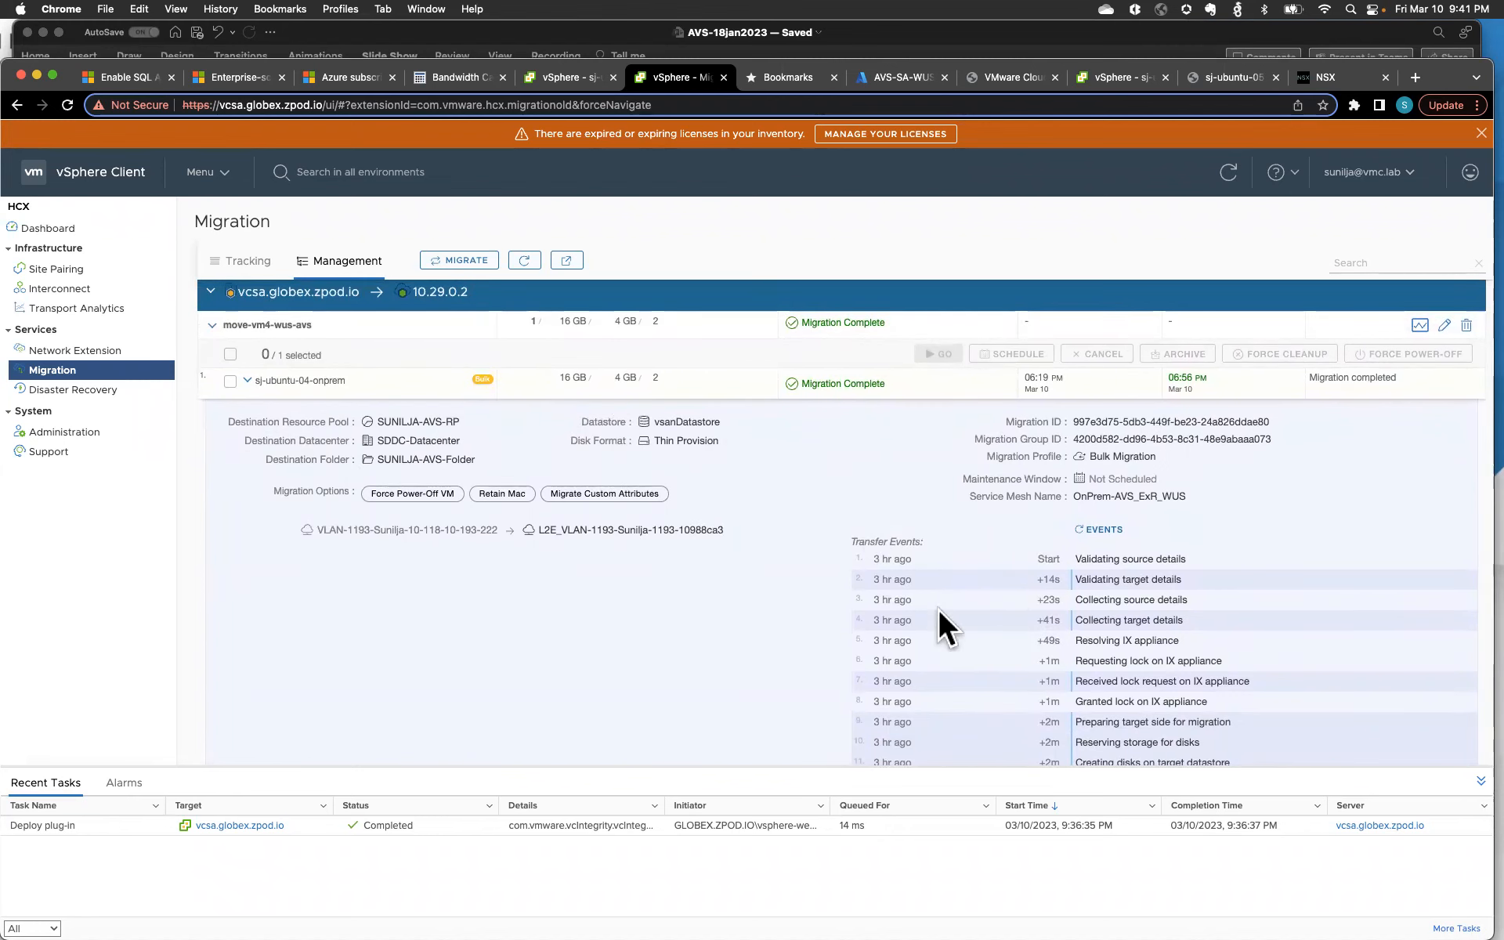
{"action": "scroll", "coordinate": [951, 627], "scroll_direction": "down", "scroll_amount": 4}
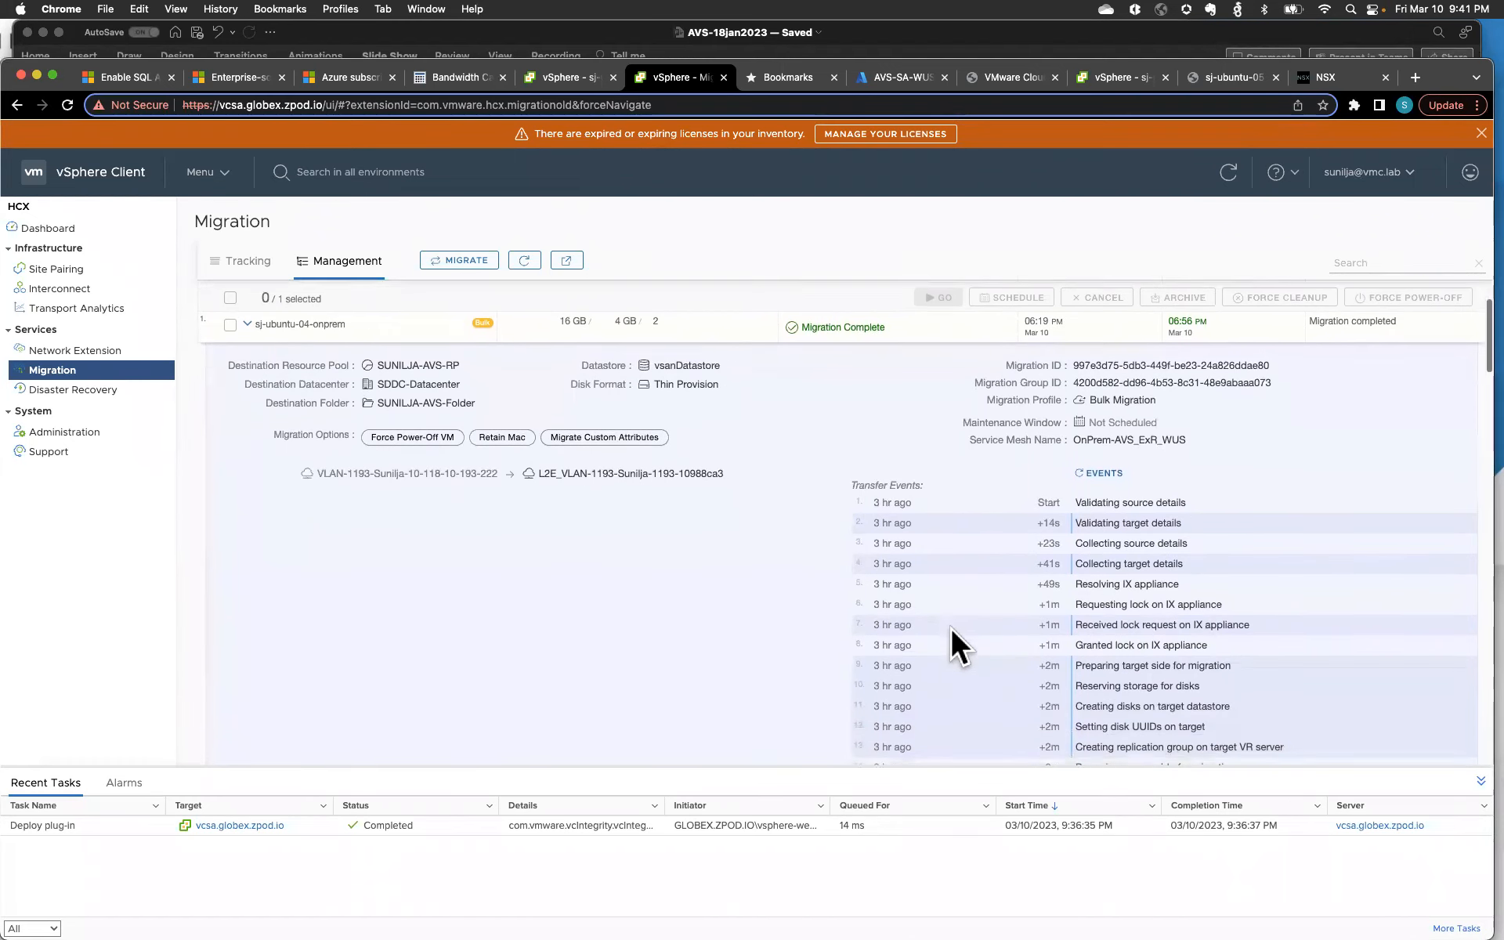
{"action": "scroll", "coordinate": [951, 627], "scroll_direction": "up", "scroll_amount": 4}
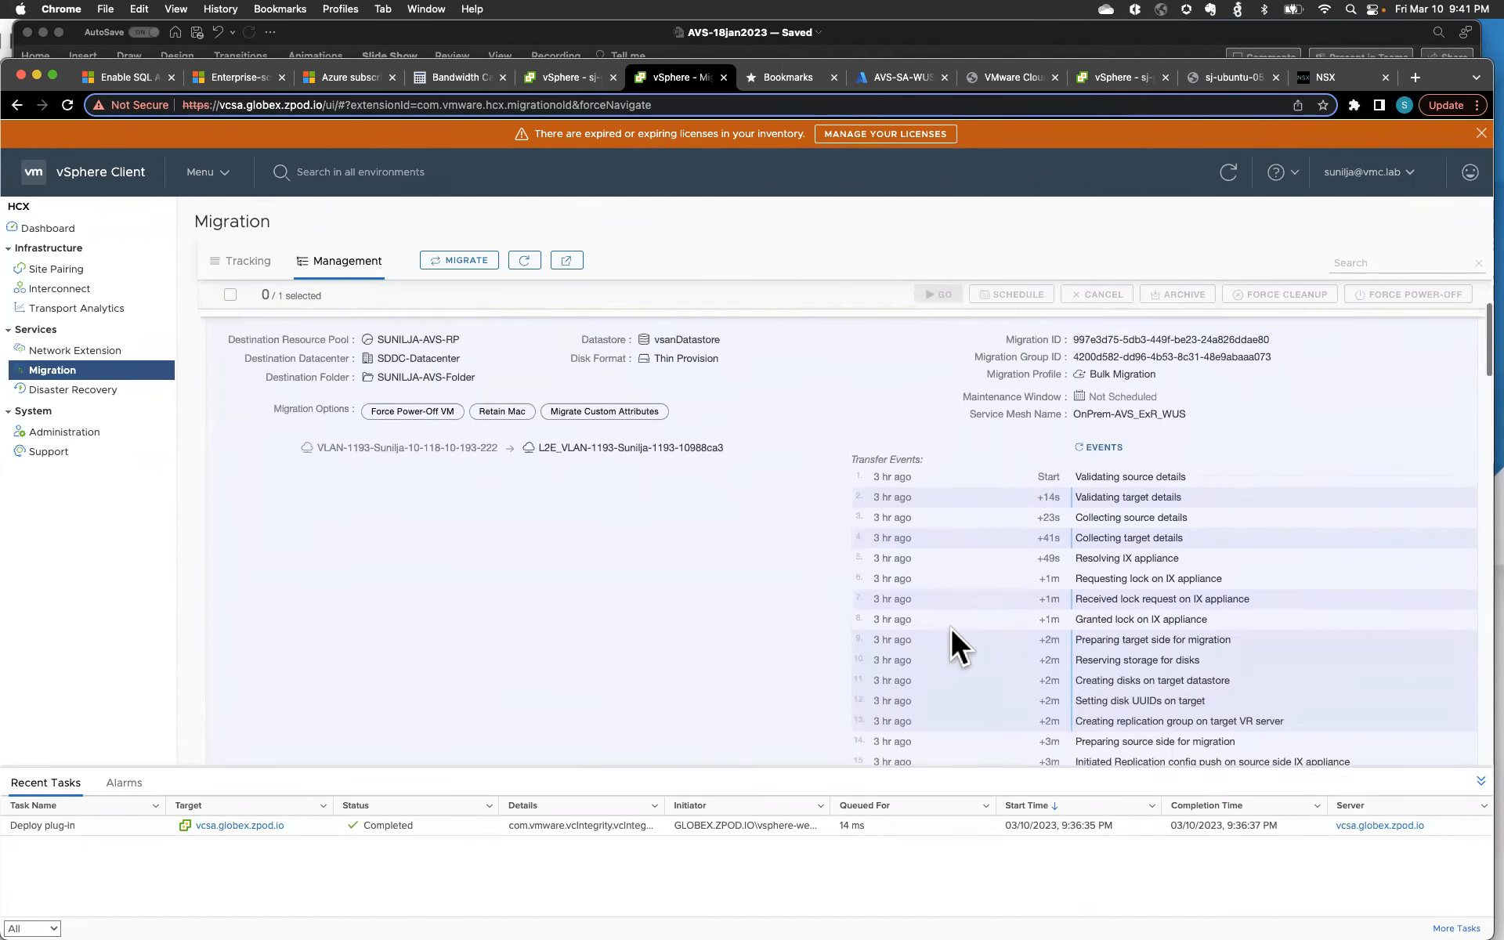
- Examine the transfer, switchover and cleanup events of the sj-ubuntu-04-onprem migration through to the end of the event list
{"action": "scroll", "coordinate": [951, 627], "scroll_direction": "down", "scroll_amount": 4}
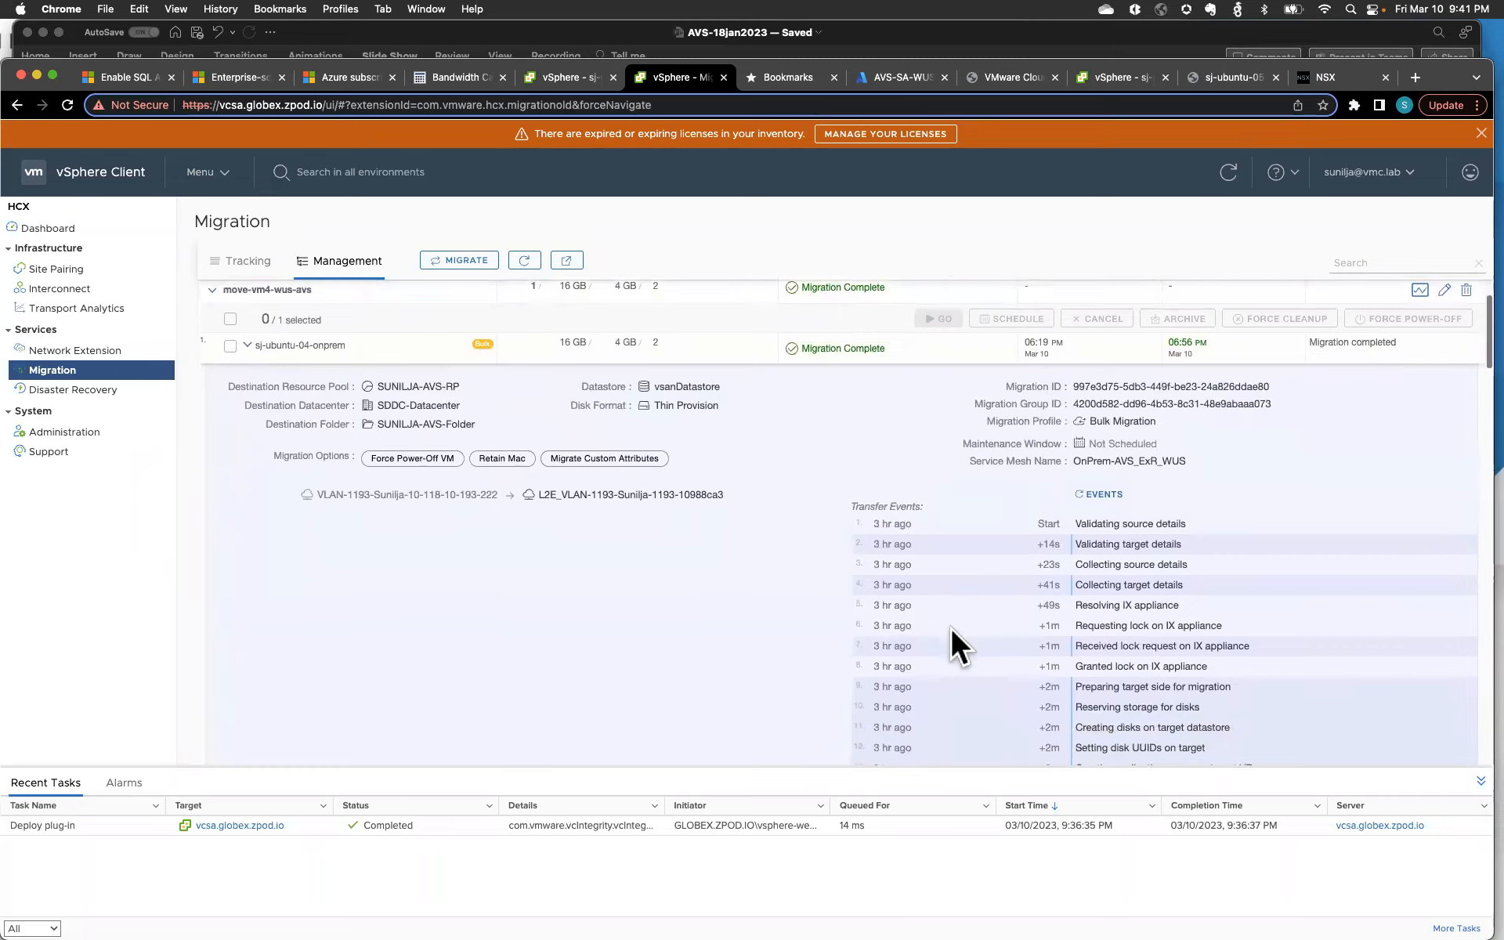
{"action": "scroll", "coordinate": [951, 627], "scroll_direction": "down", "scroll_amount": 5}
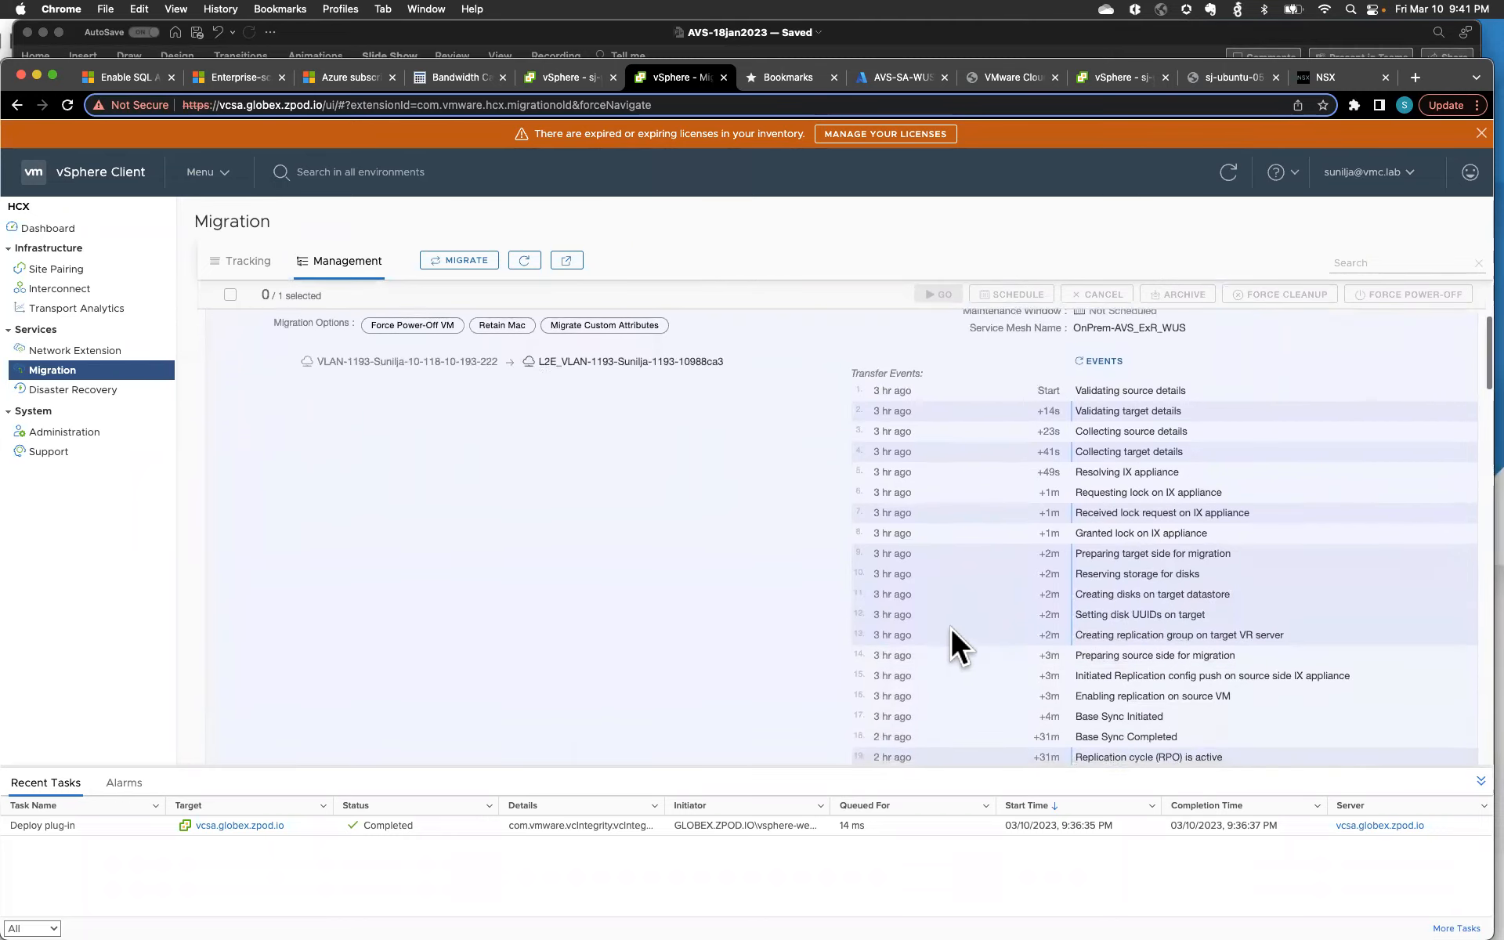
{"action": "scroll", "coordinate": [951, 627], "scroll_direction": "down", "scroll_amount": 2}
{"action": "scroll", "coordinate": [951, 627], "scroll_direction": "up", "scroll_amount": 3}
{"action": "scroll", "coordinate": [951, 626], "scroll_direction": "up", "scroll_amount": 1}
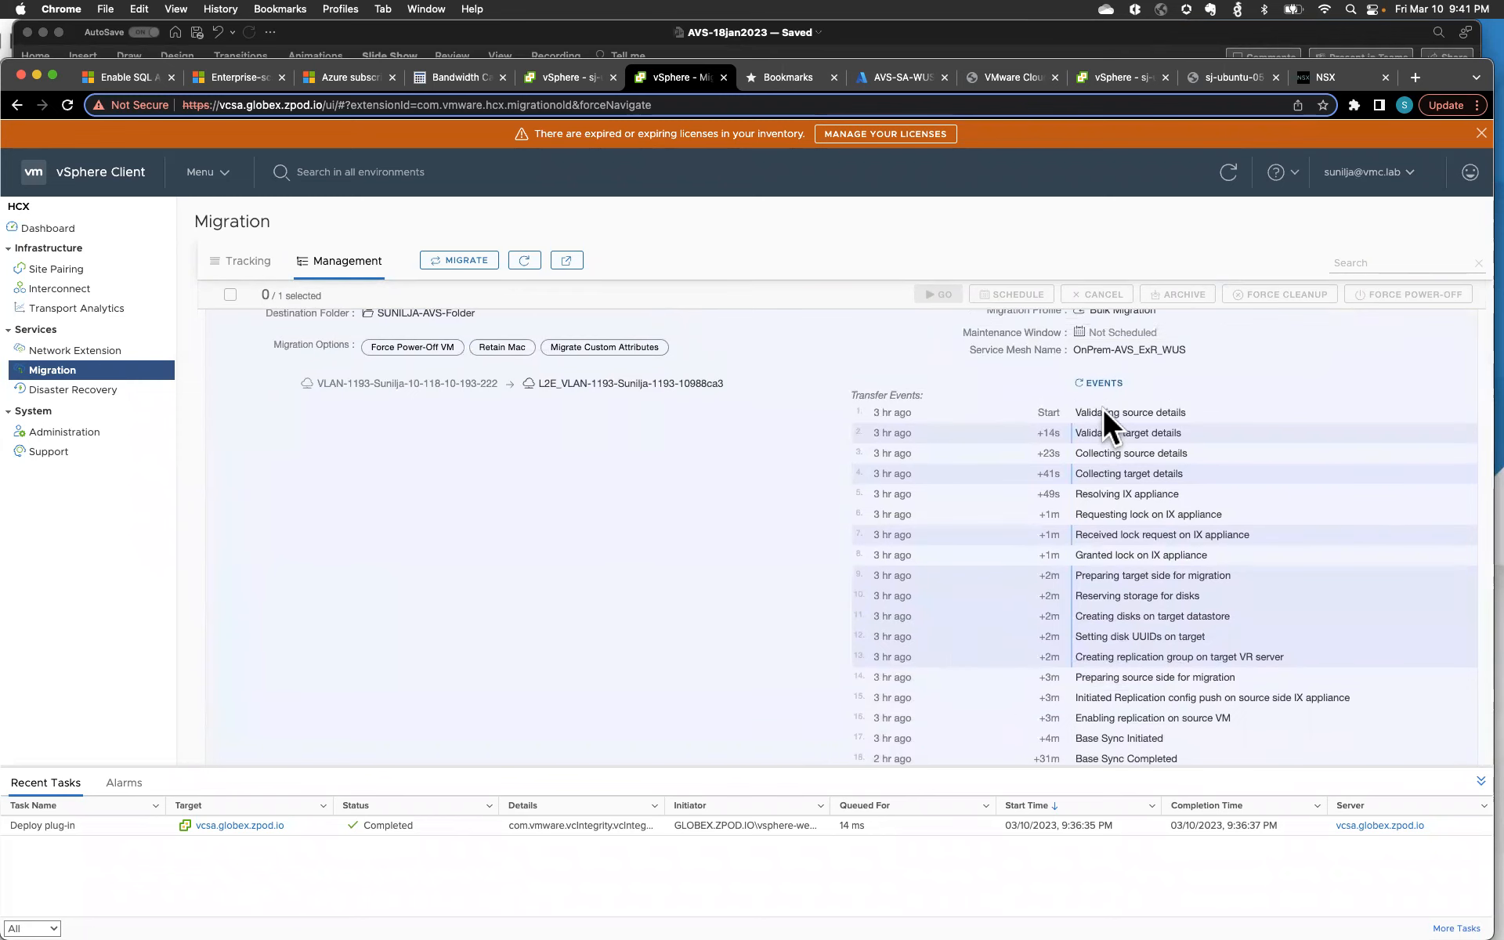
{"action": "scroll", "coordinate": [1102, 411], "scroll_direction": "up", "scroll_amount": 5}
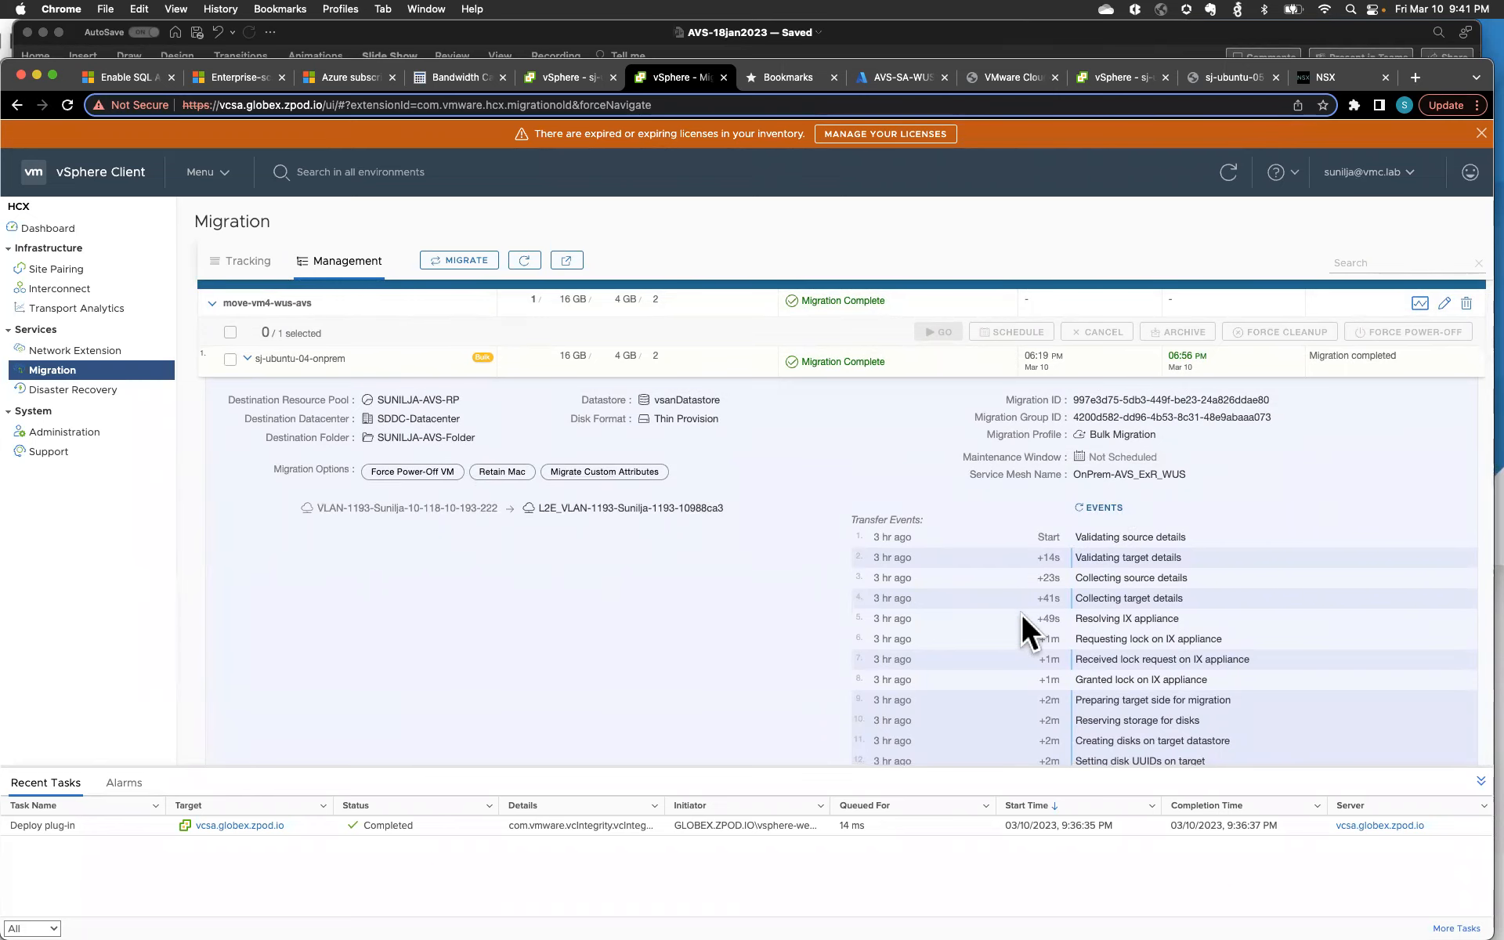
{"action": "scroll", "coordinate": [1021, 614], "scroll_direction": "down", "scroll_amount": 2}
{"action": "scroll", "coordinate": [1021, 615], "scroll_direction": "down", "scroll_amount": 2}
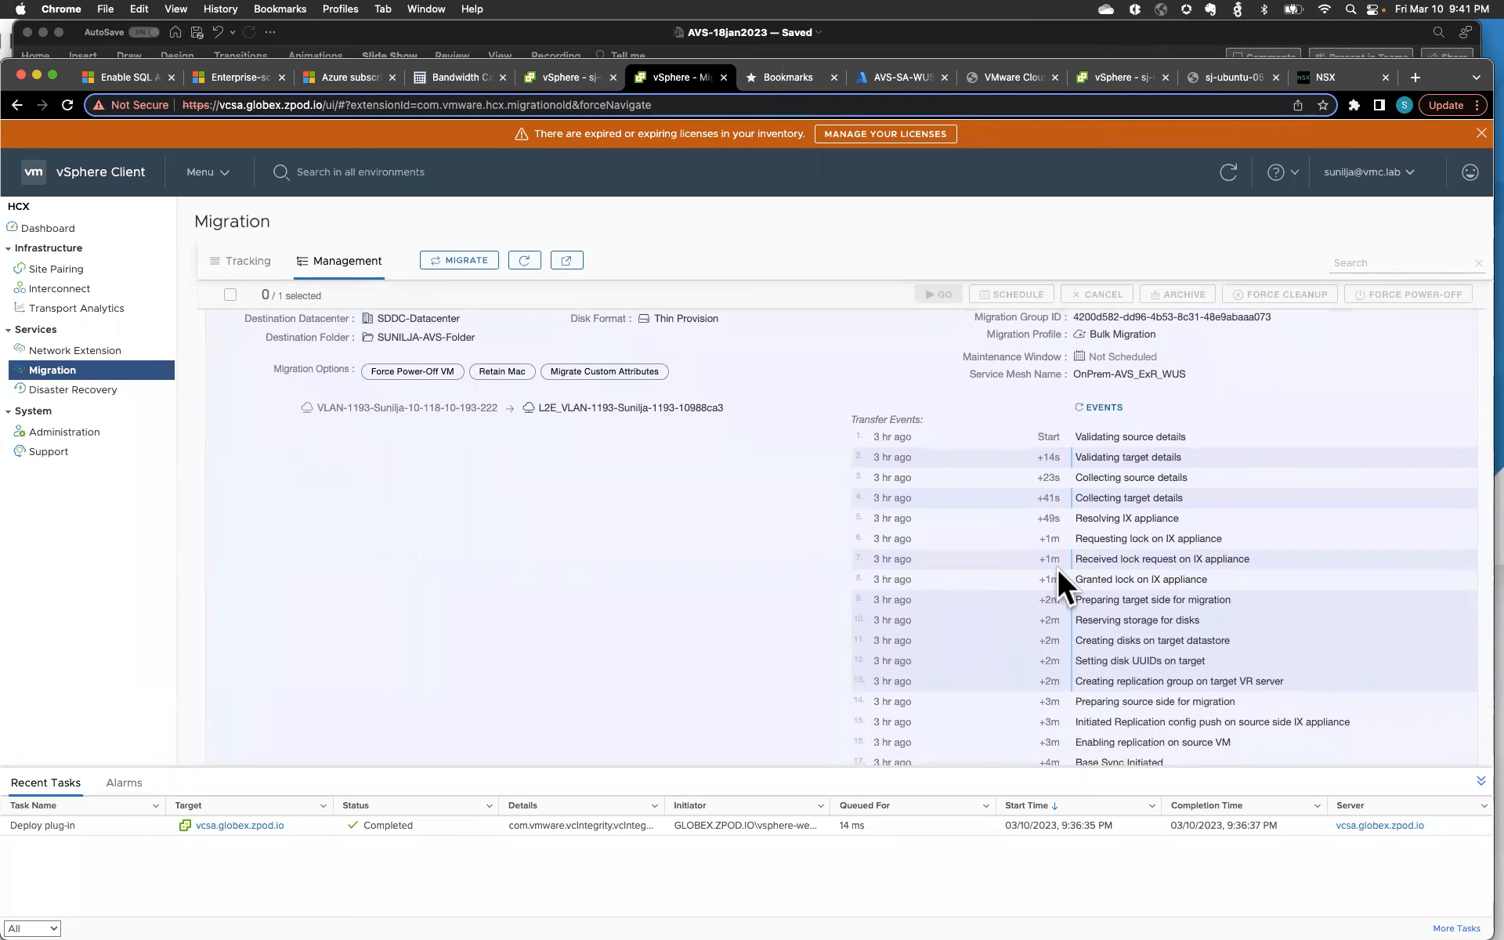
{"action": "scroll", "coordinate": [1026, 655], "scroll_direction": "down", "scroll_amount": 6}
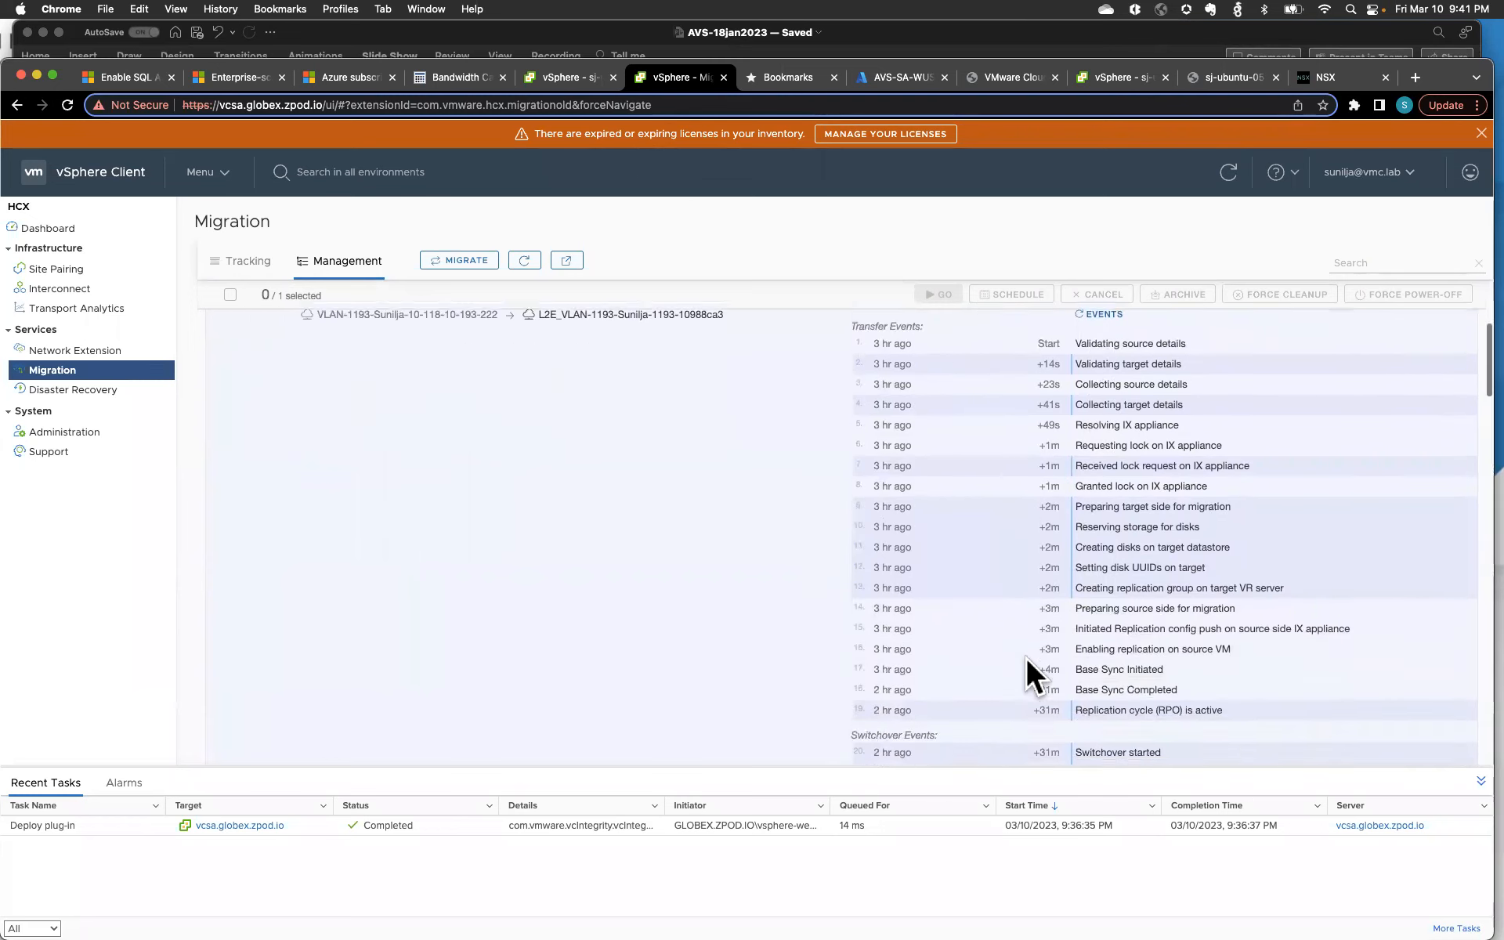
{"action": "scroll", "coordinate": [1026, 656], "scroll_direction": "down", "scroll_amount": 4}
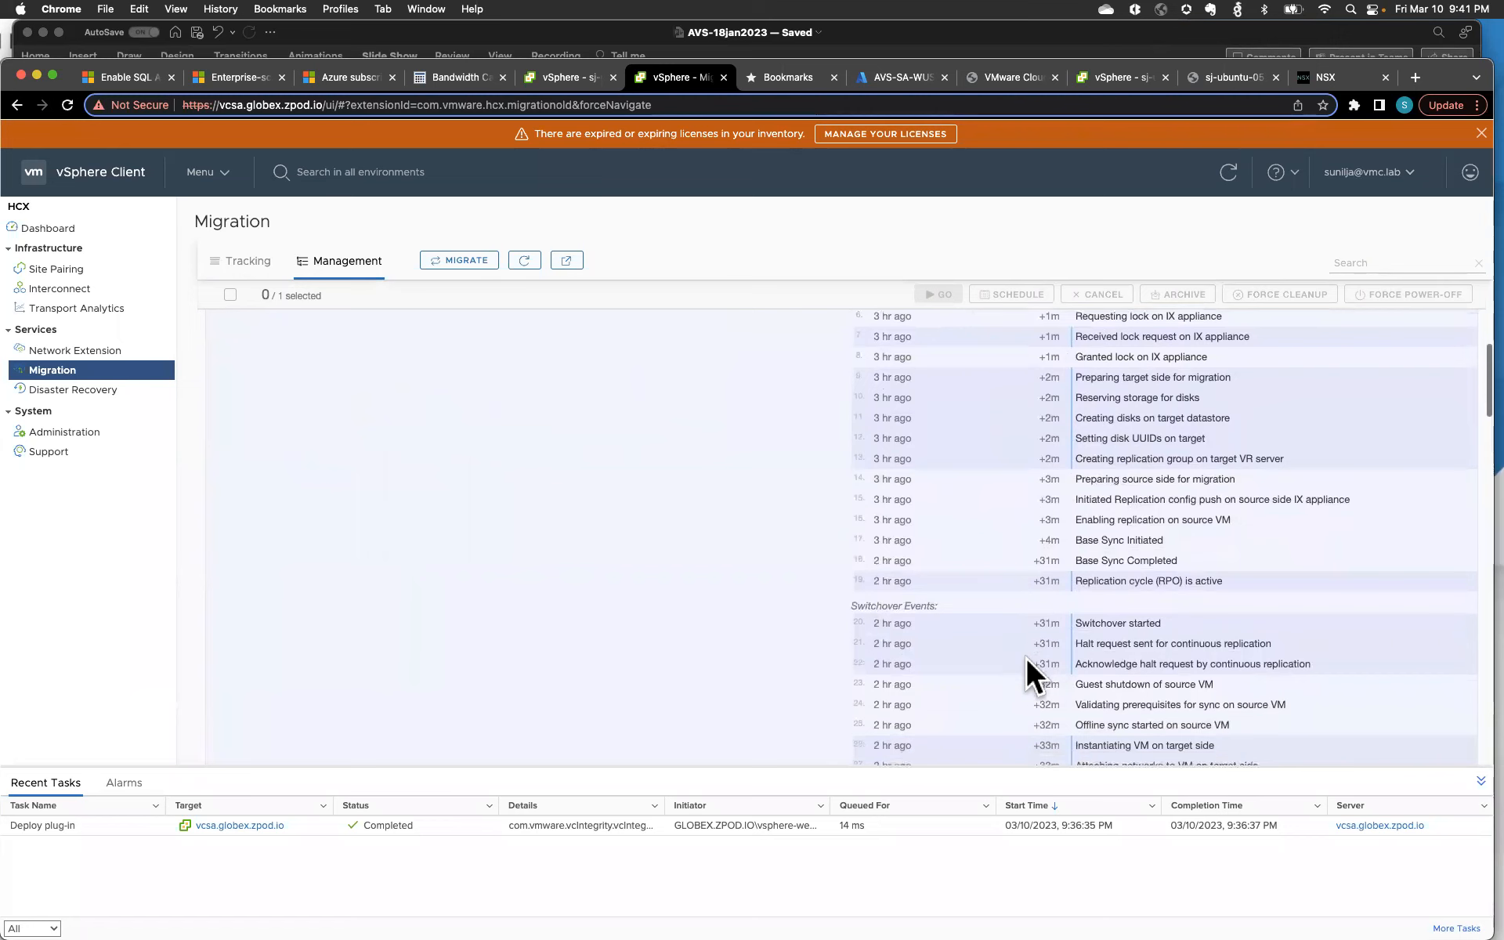
{"action": "scroll", "coordinate": [1026, 657], "scroll_direction": "down", "scroll_amount": 10}
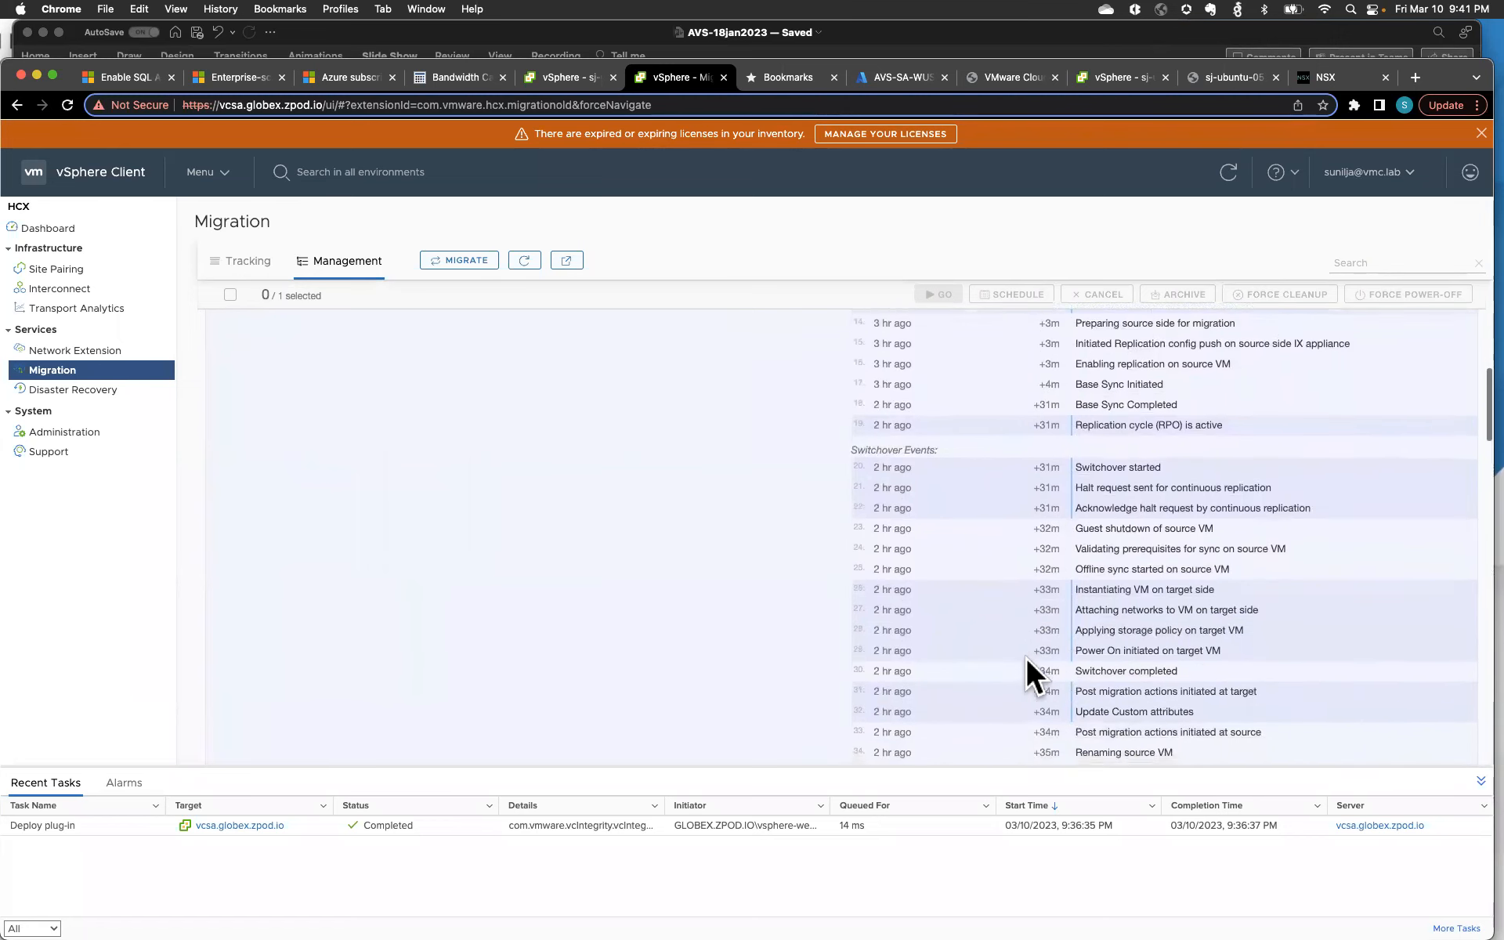
{"action": "scroll", "coordinate": [1026, 656], "scroll_direction": "down", "scroll_amount": 5}
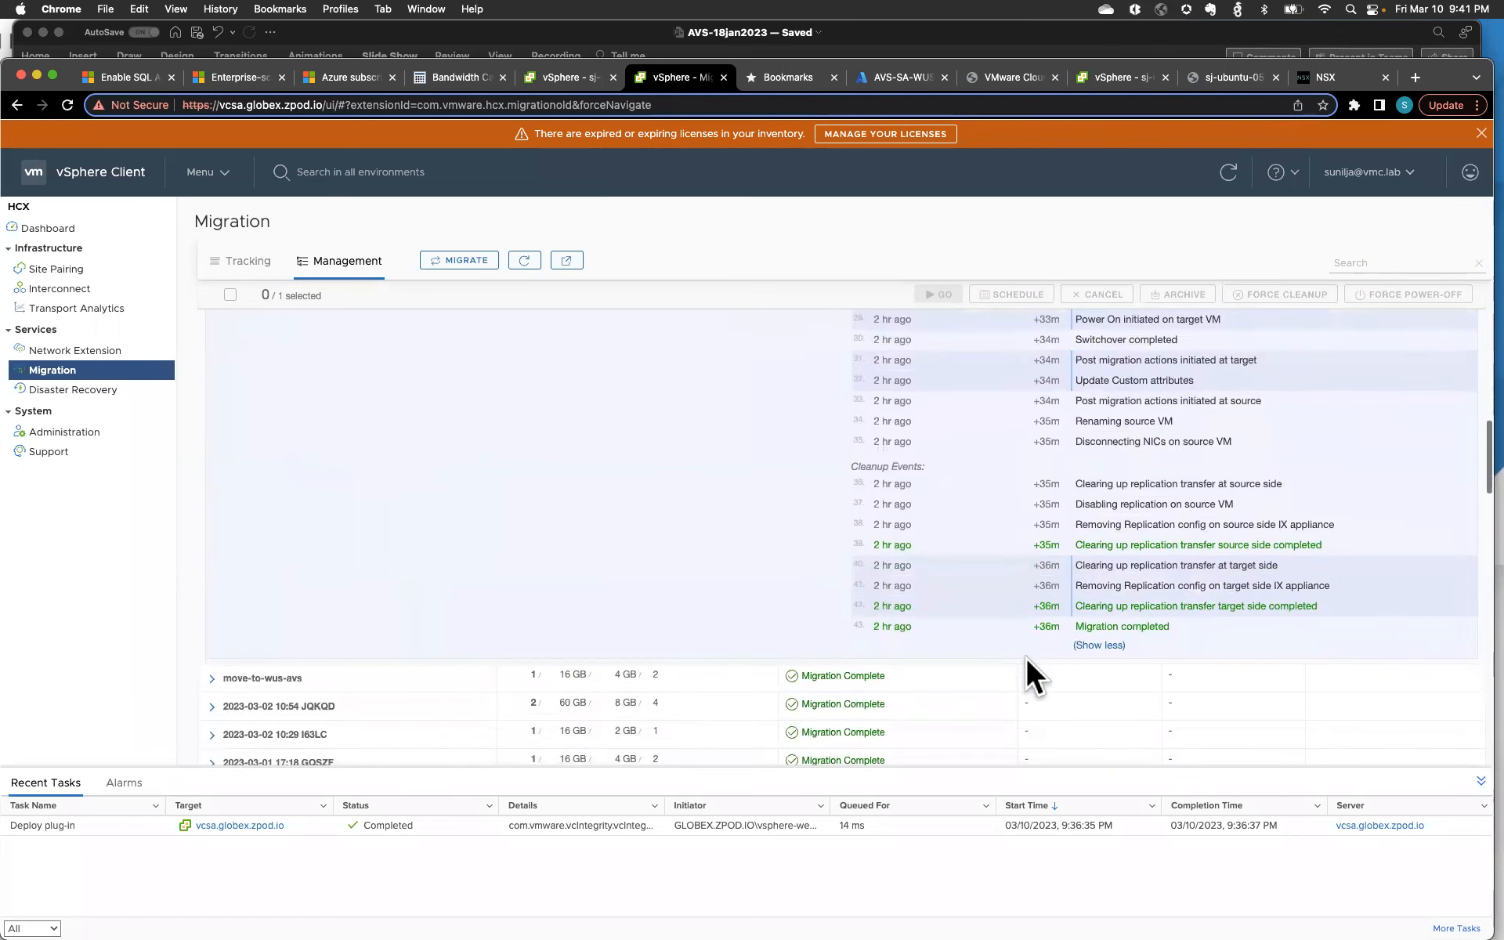
{"action": "scroll", "coordinate": [1026, 656], "scroll_direction": "up", "scroll_amount": 20}
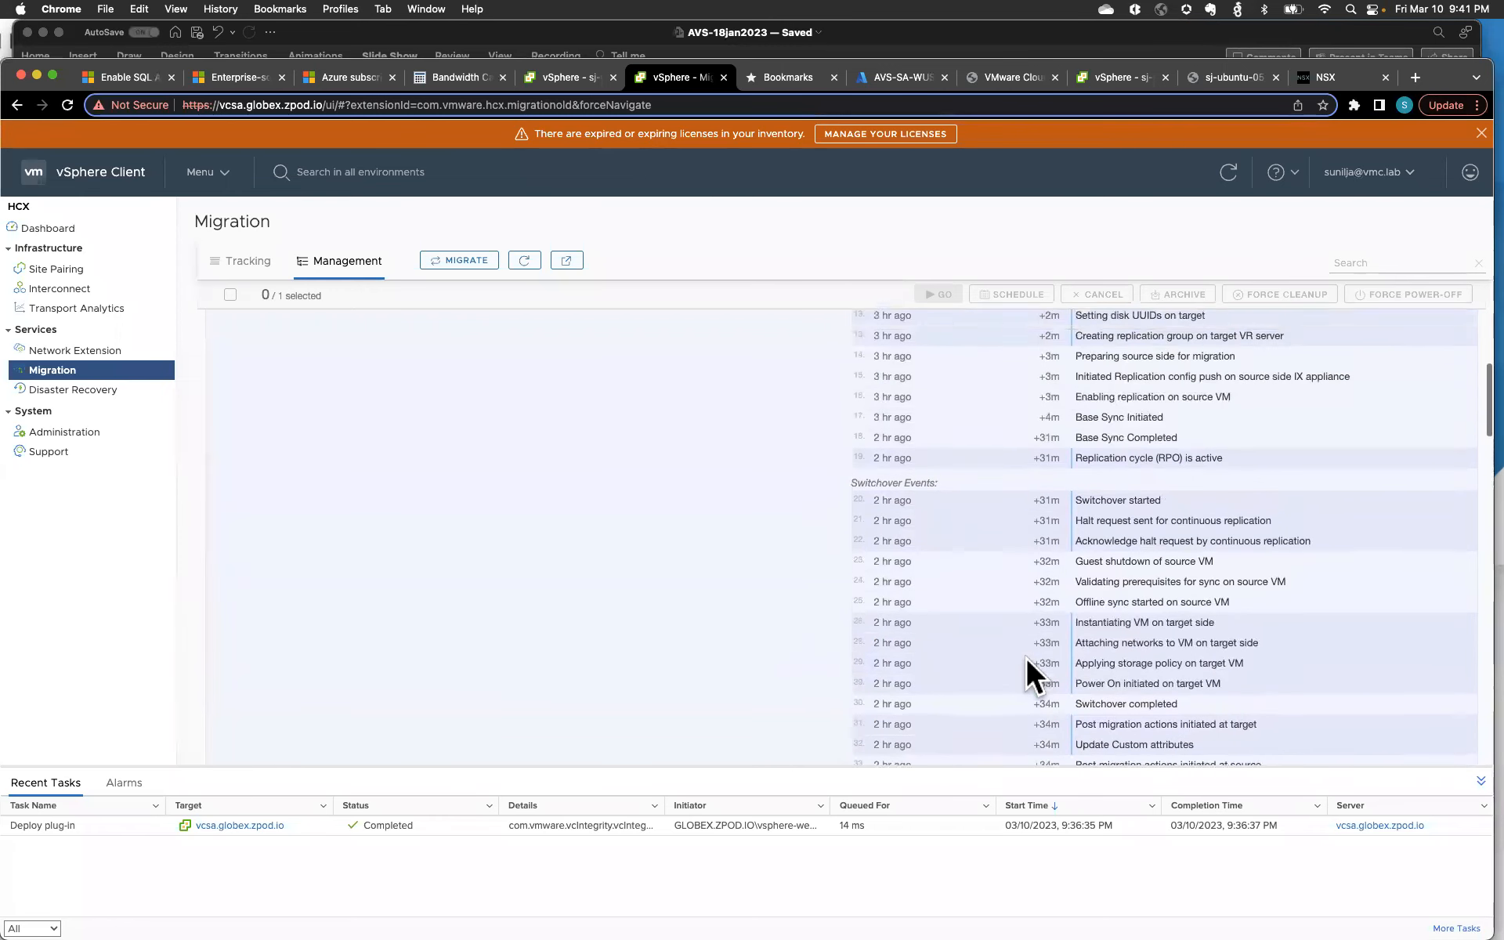
{"action": "scroll", "coordinate": [1026, 656], "scroll_direction": "up", "scroll_amount": 4}
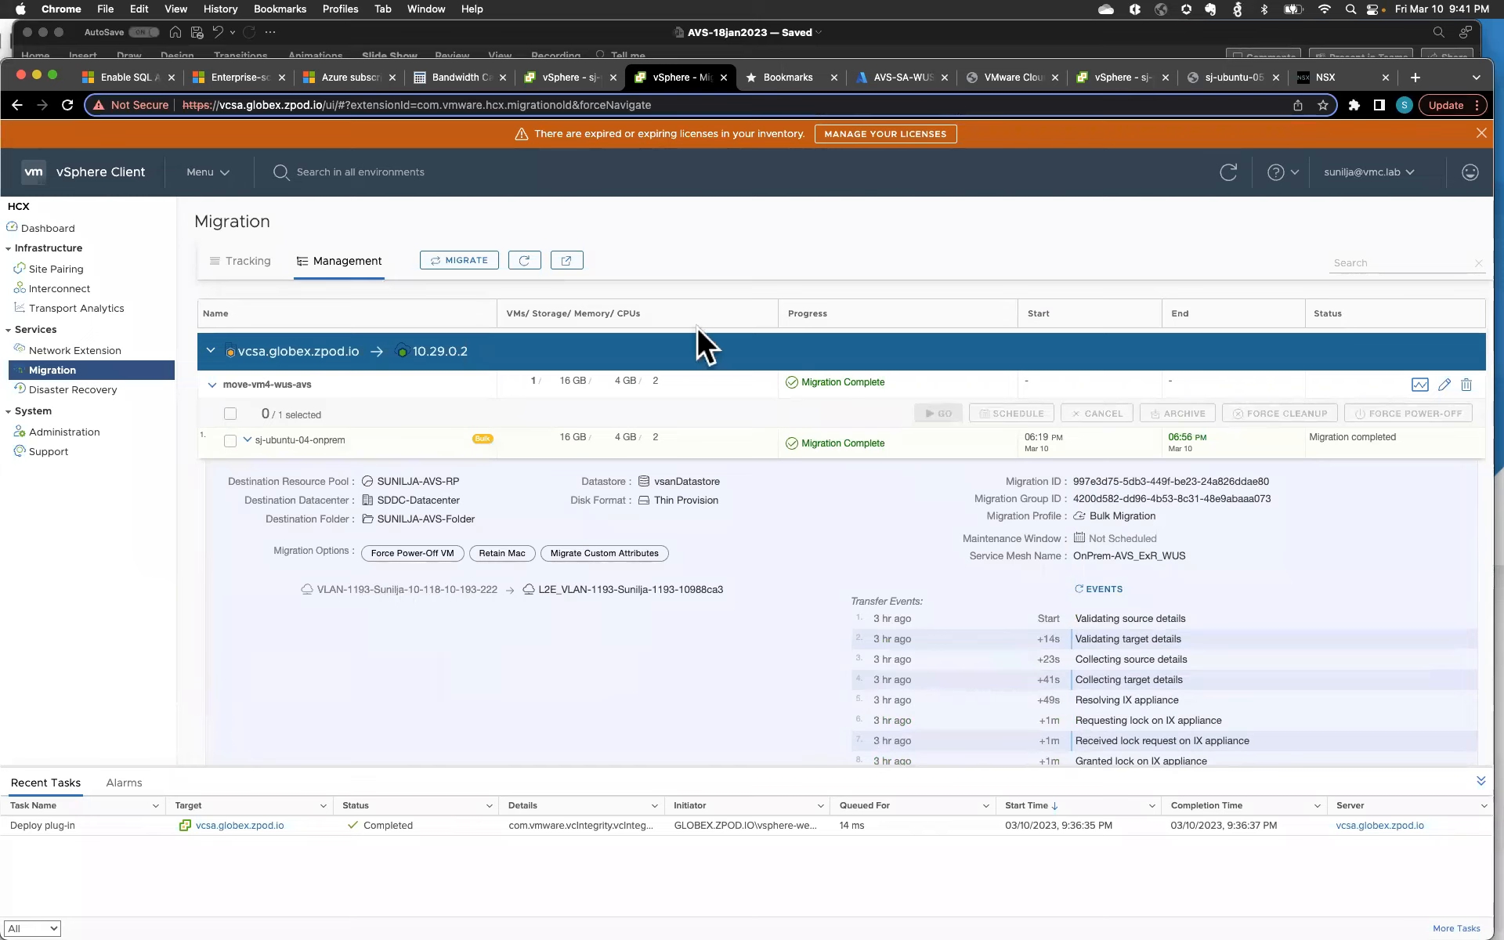
{"action": "left_click", "coordinate": [556, 73]}
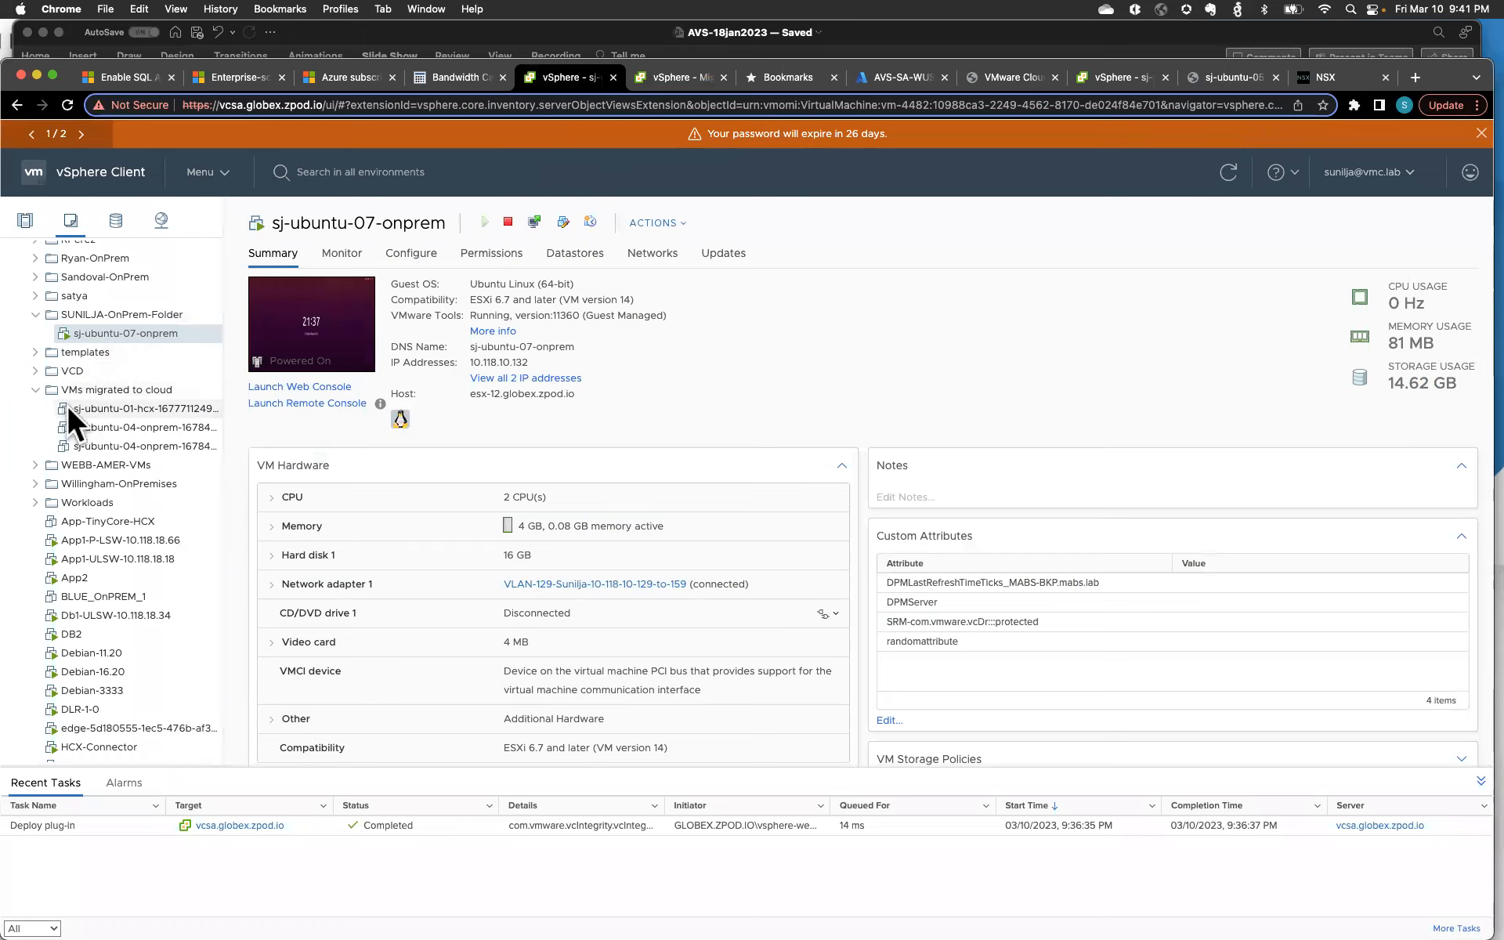
{"action": "left_click", "coordinate": [103, 427]}
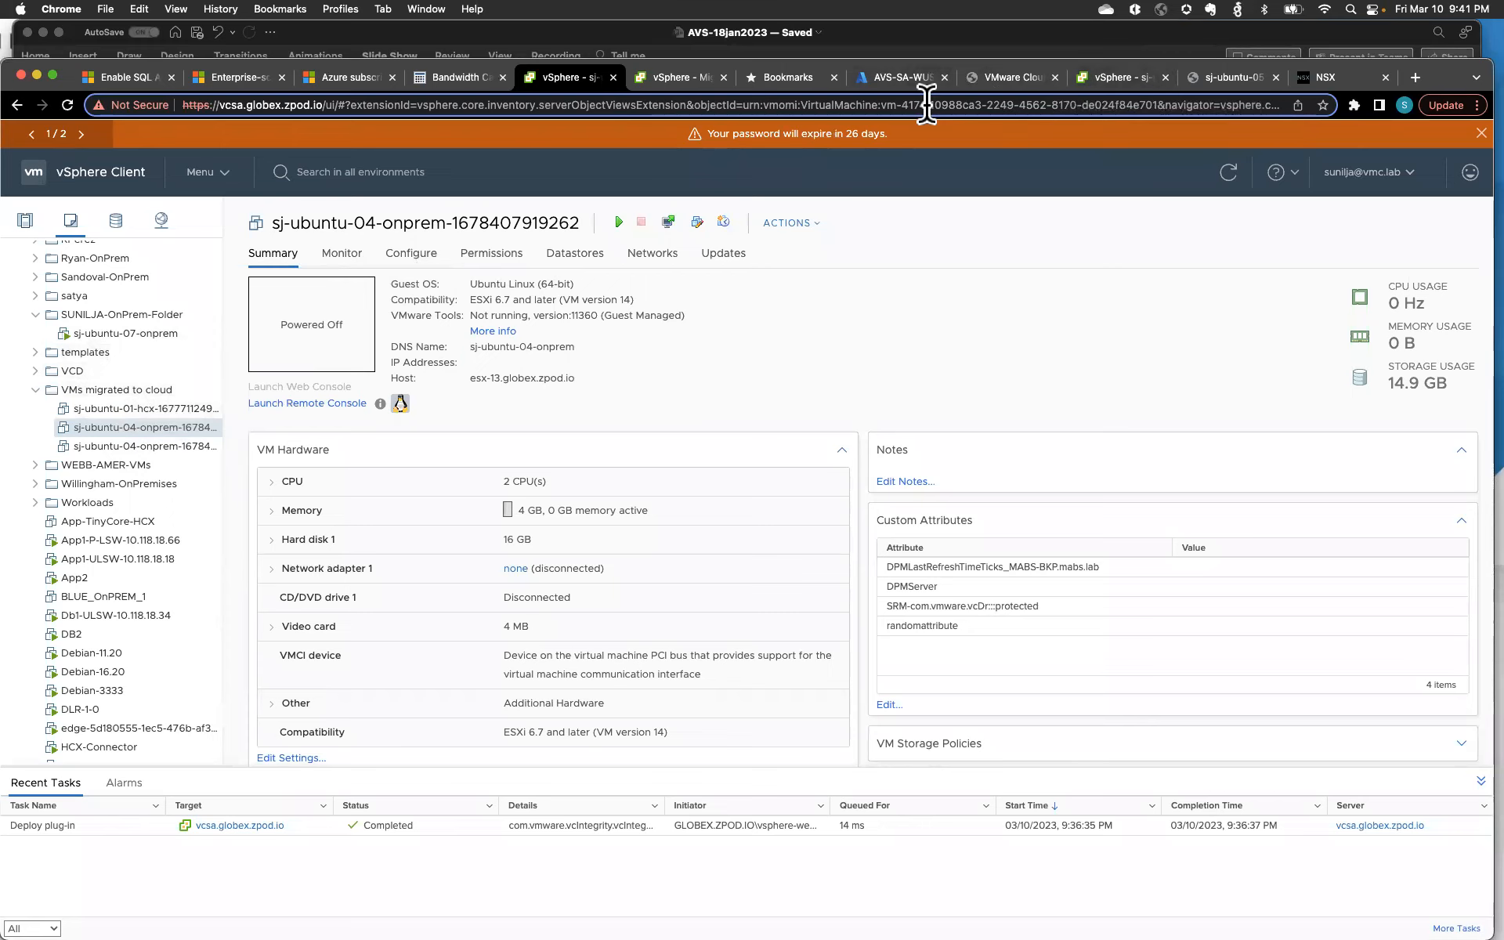
{"action": "left_click", "coordinate": [1103, 72]}
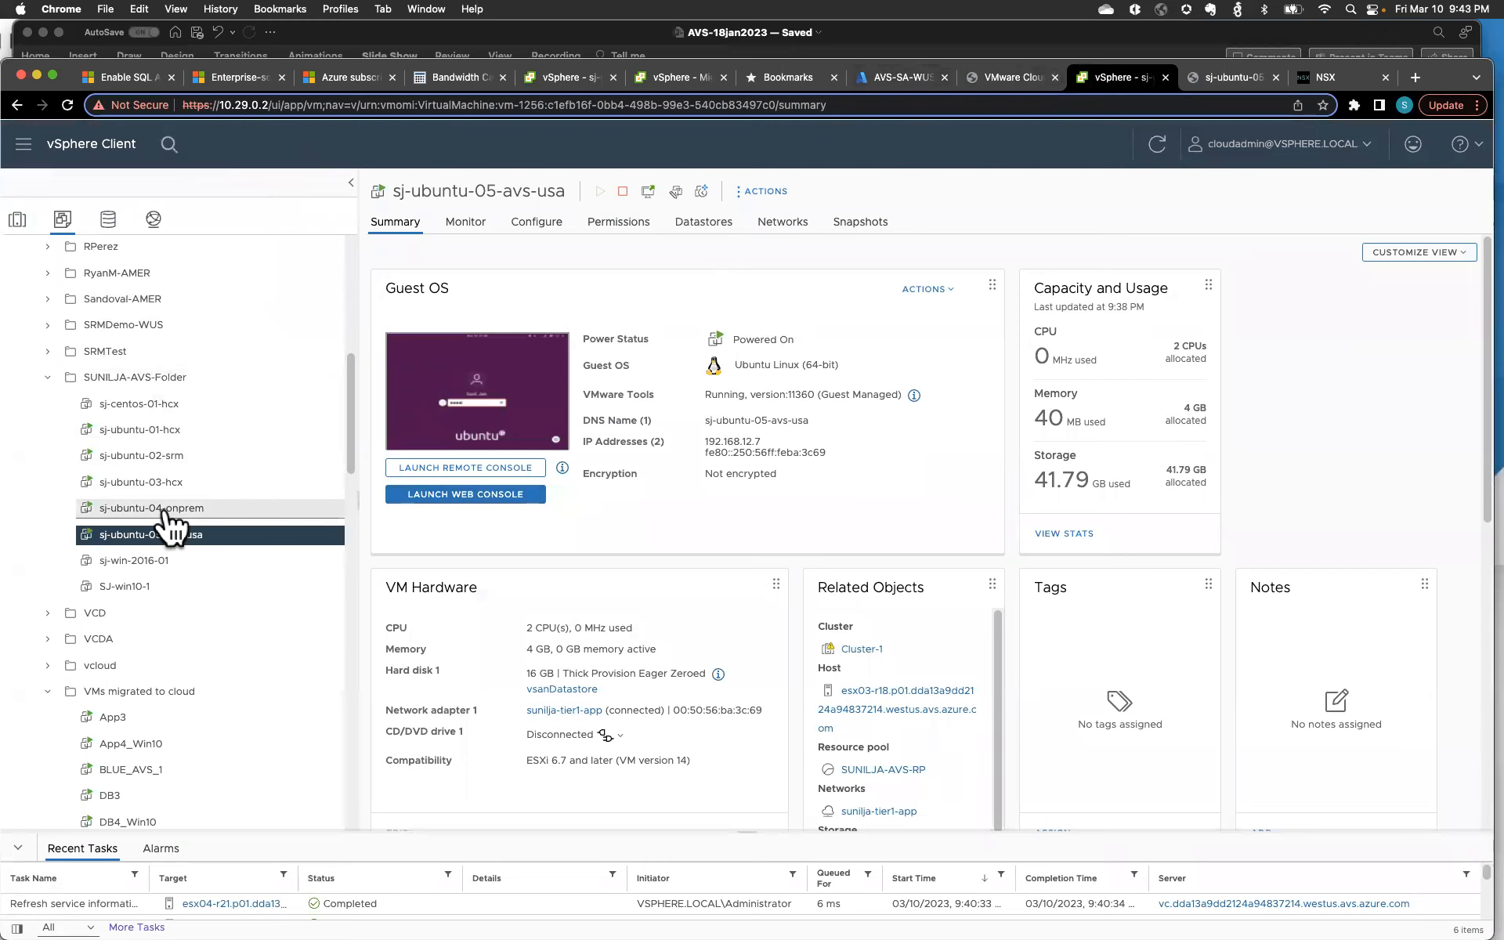
{"action": "left_click", "coordinate": [160, 511]}
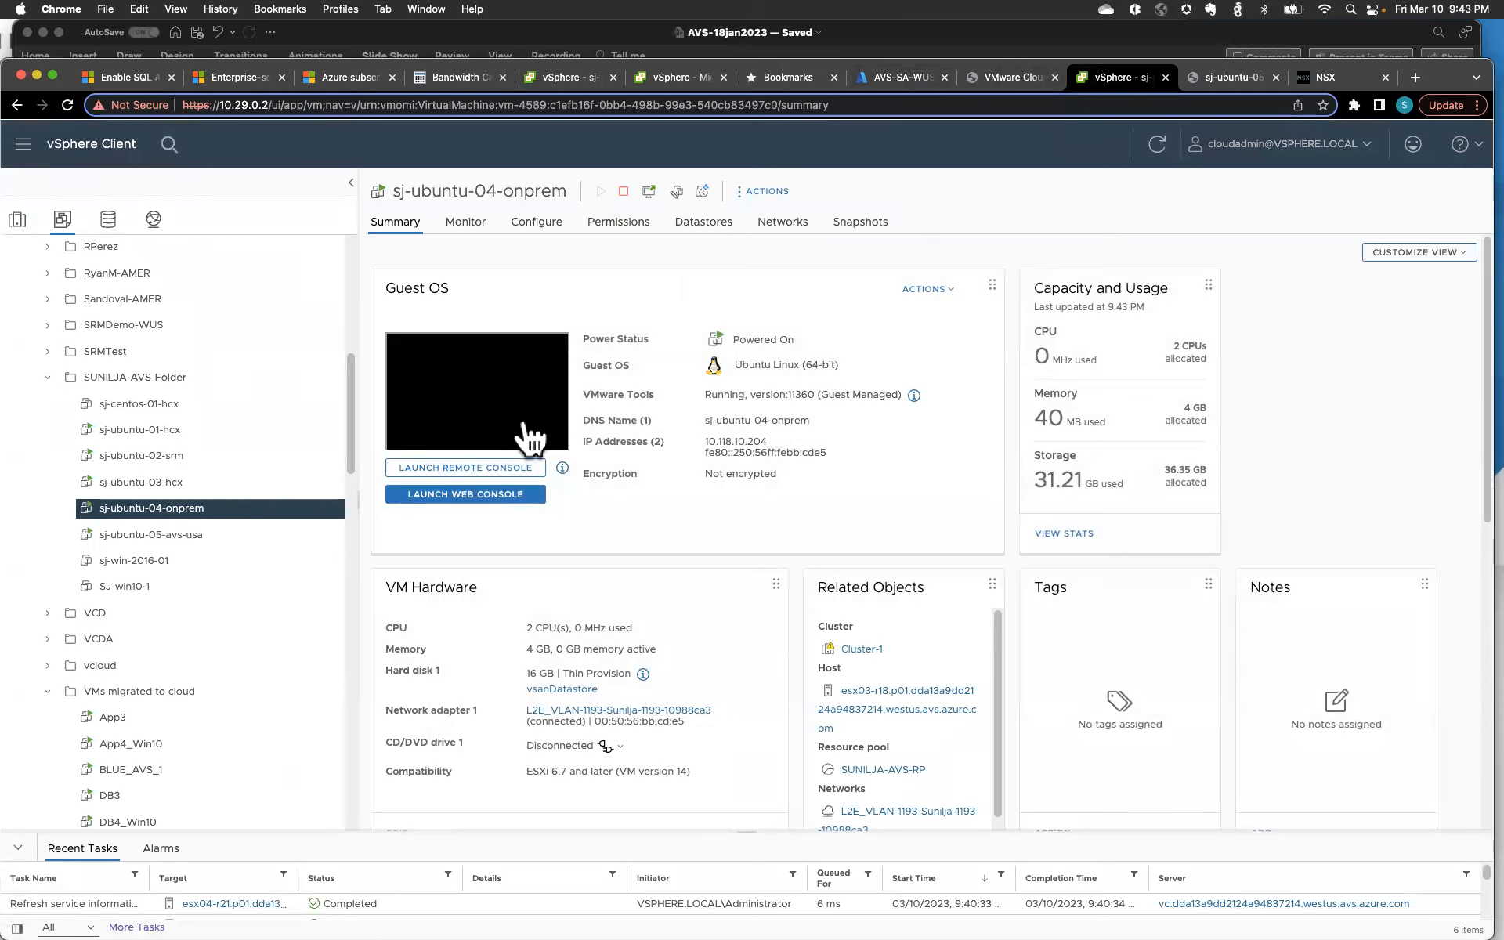
- Launch the web console of the migrated sj-ubuntu-04-onprem and log in to Ubuntu with the account password
{"action": "left_click", "coordinate": [517, 498]}
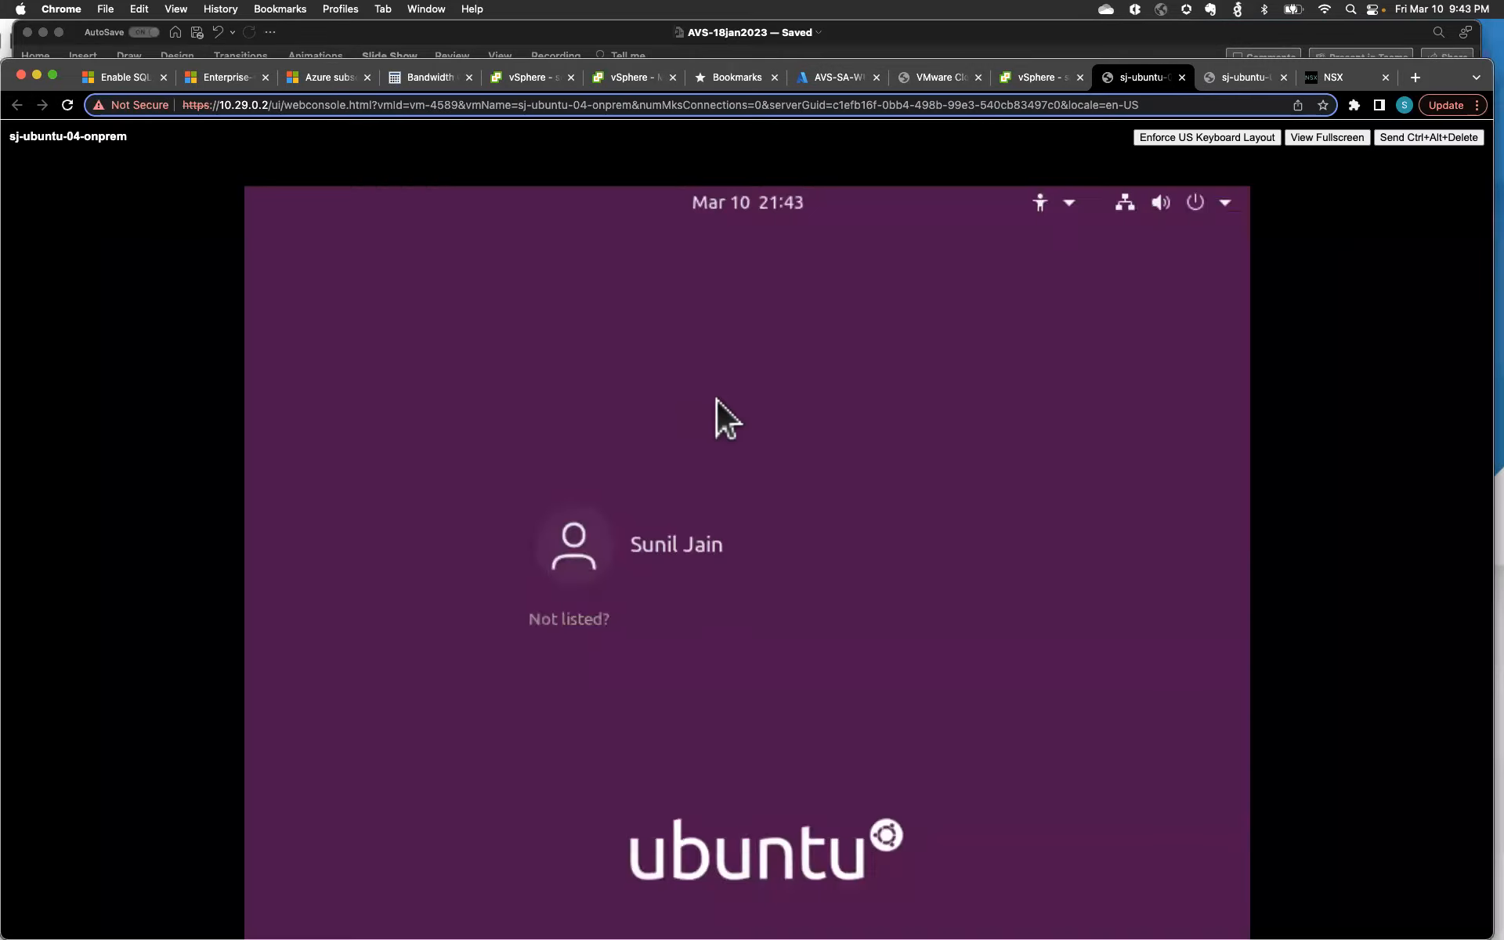
{"action": "left_click", "coordinate": [706, 547]}
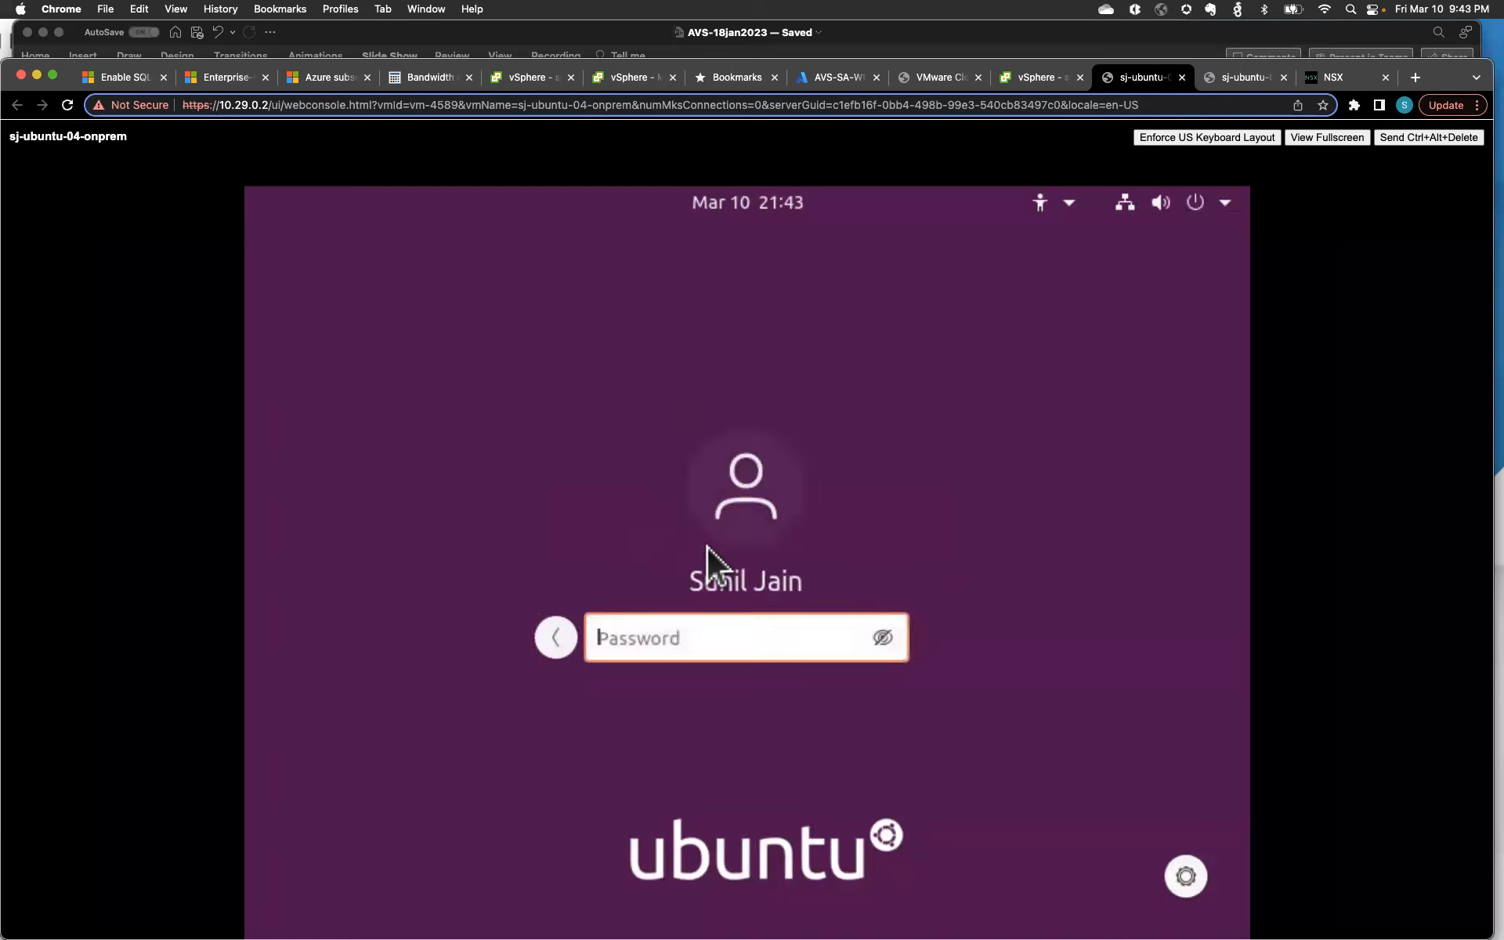
{"action": "type", "text": "••••••••"}
{"action": "key", "text": "Return"}
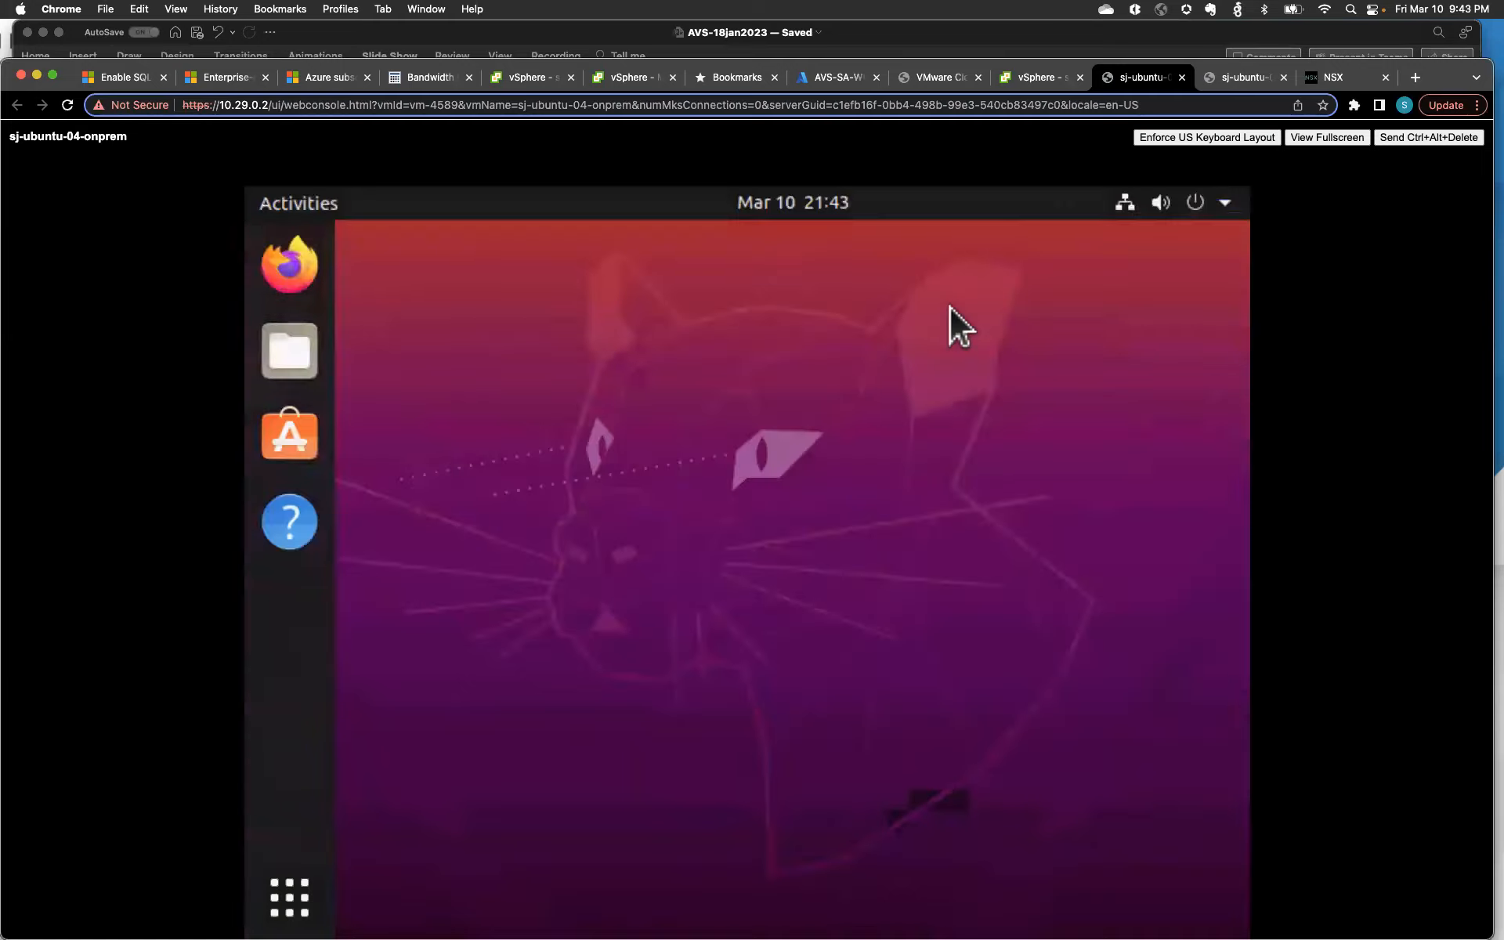
- Open a terminal in the VM and run ip a to check the IP address of the ens160 interface
{"action": "left_click", "coordinate": [306, 892]}
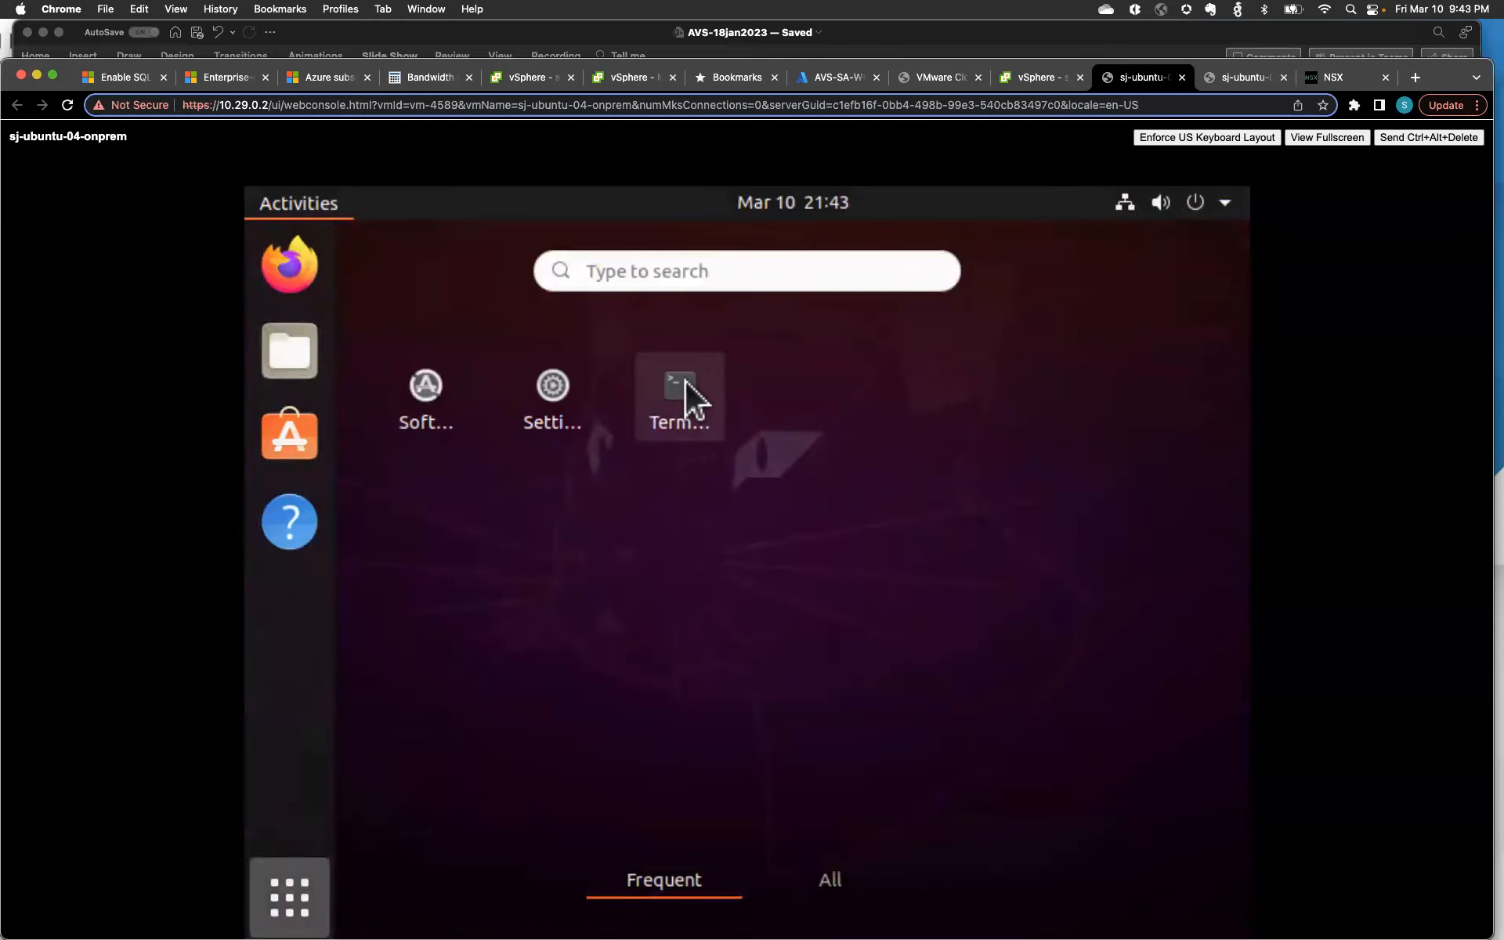
{"action": "left_click", "coordinate": [686, 384]}
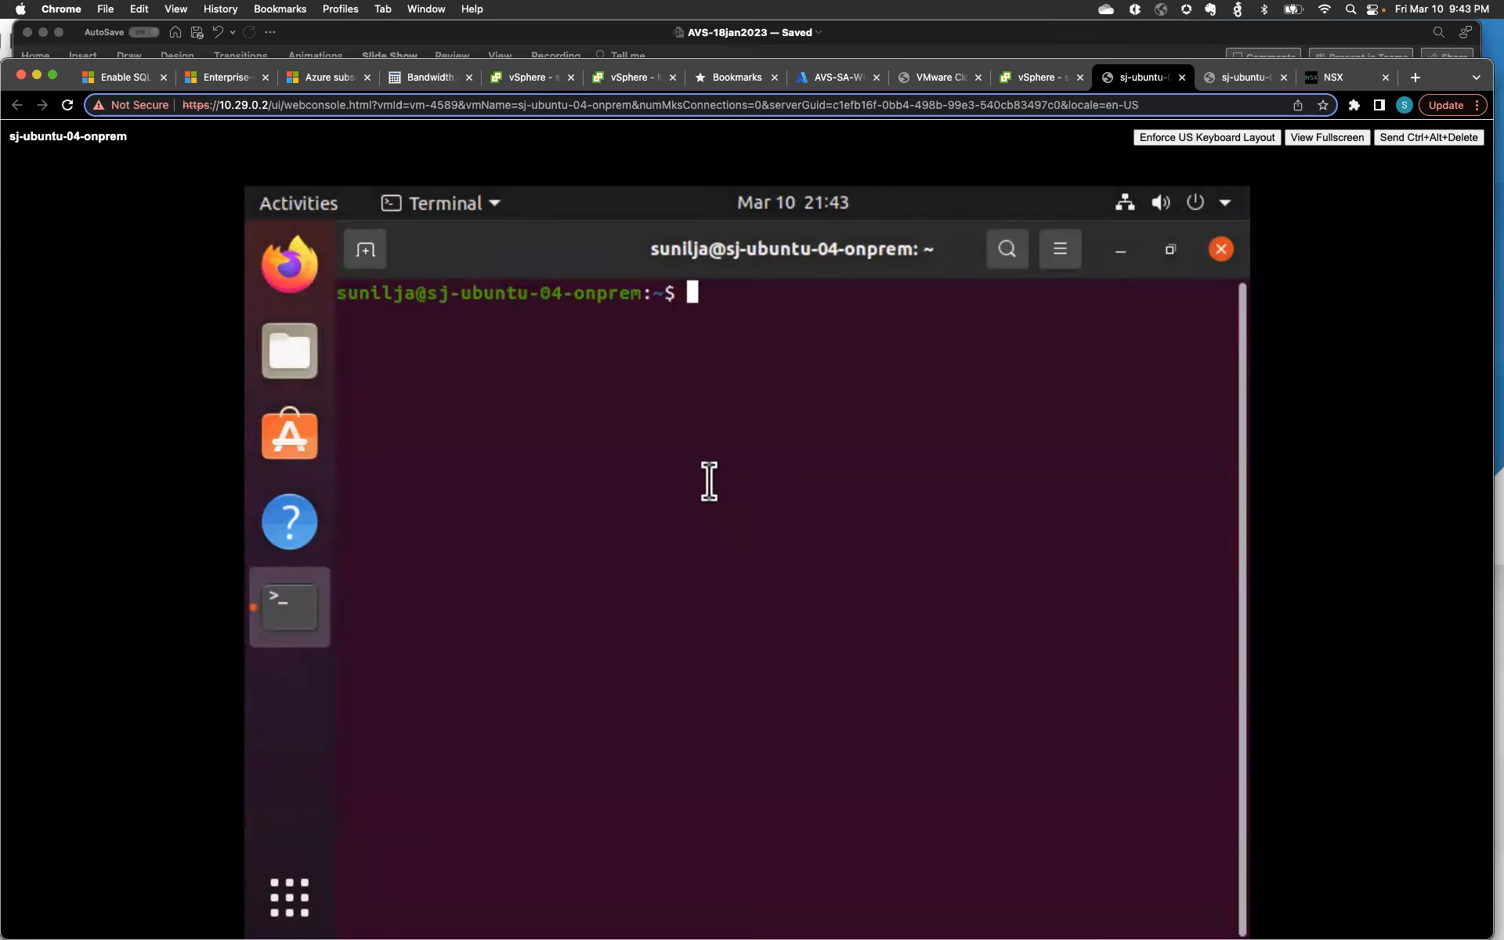
{"action": "type", "text": "ip a"}
{"action": "key", "text": "Return"}
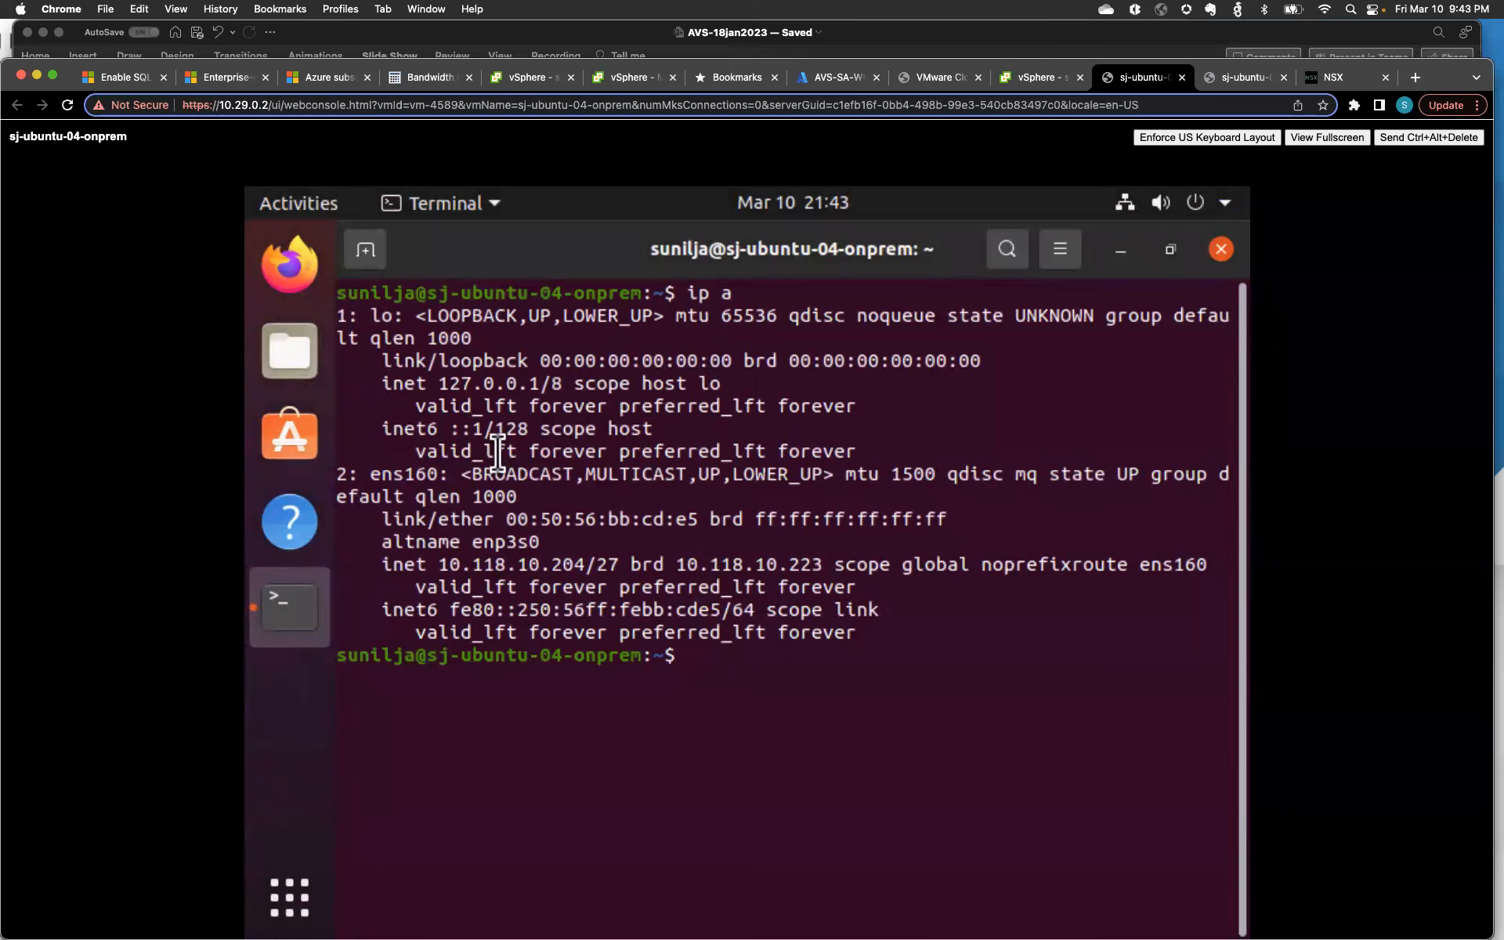
{"action": "left_click_drag", "start_coordinate": [439, 562], "coordinate": [624, 563]}
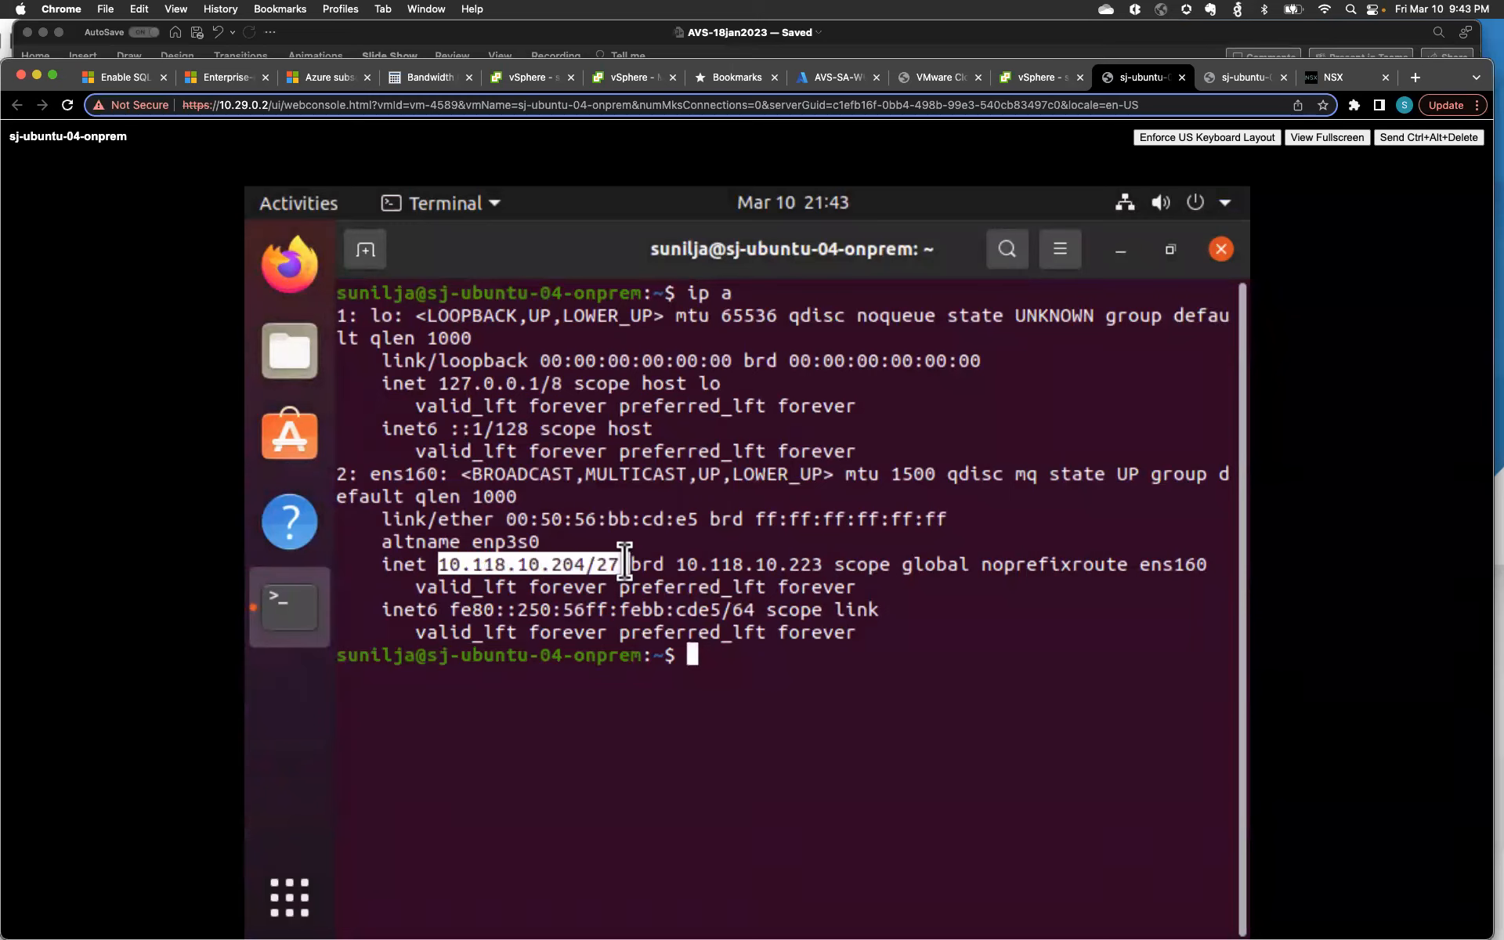
{"action": "left_click", "coordinate": [626, 563]}
- Ping the on-premises default gateway 10.118.10.193 from the VM, examine the response times and stop the ping
{"action": "type", "text": "ping 10.118.10.193"}
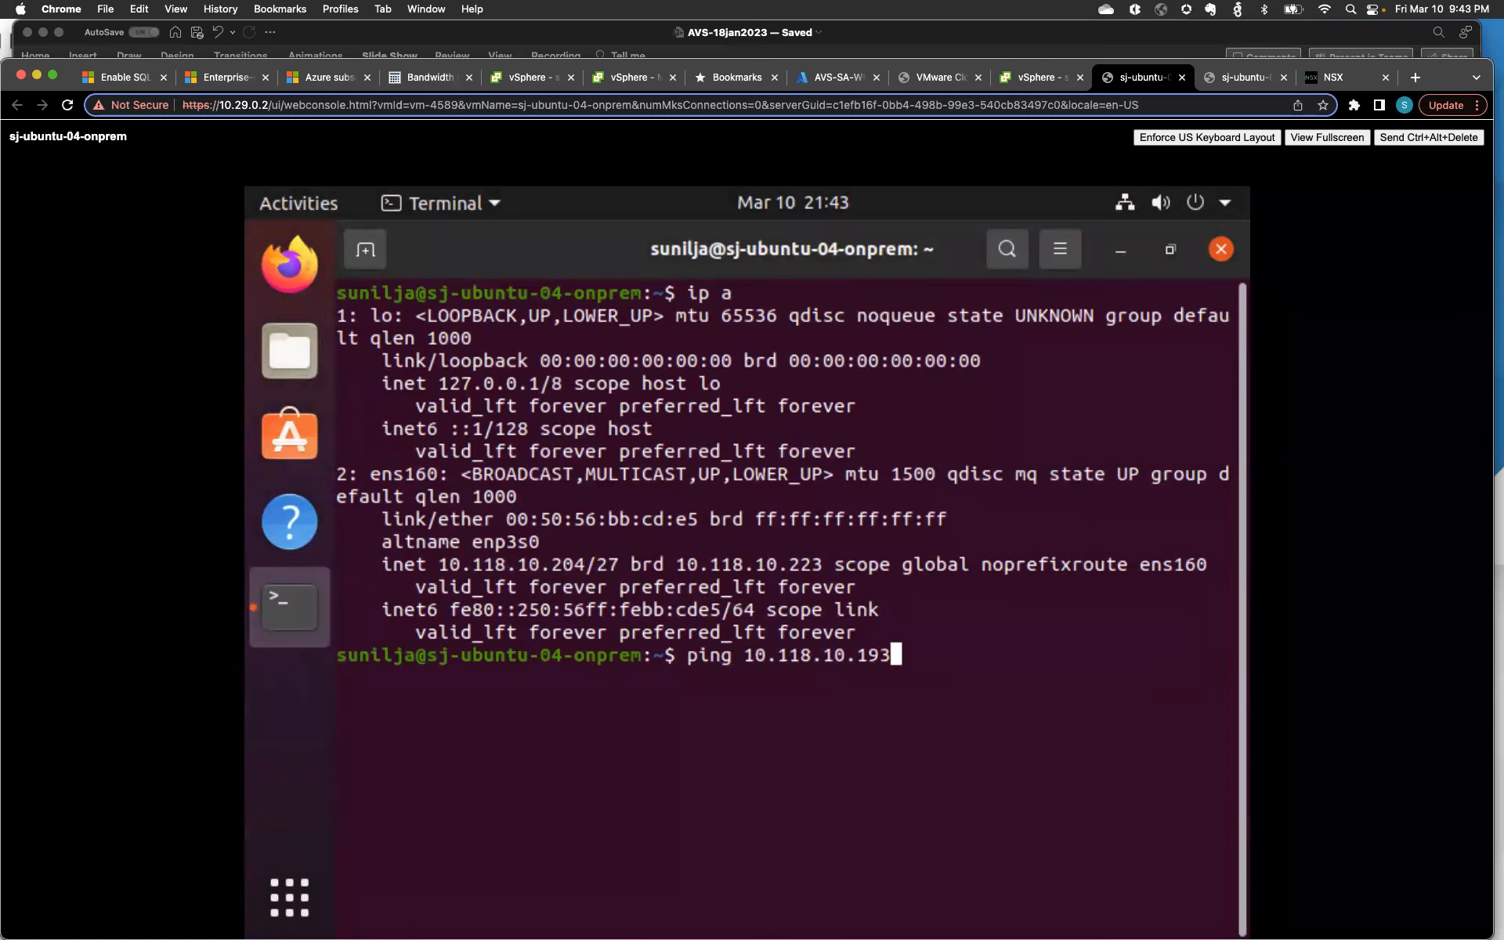
{"action": "key", "text": "Return"}
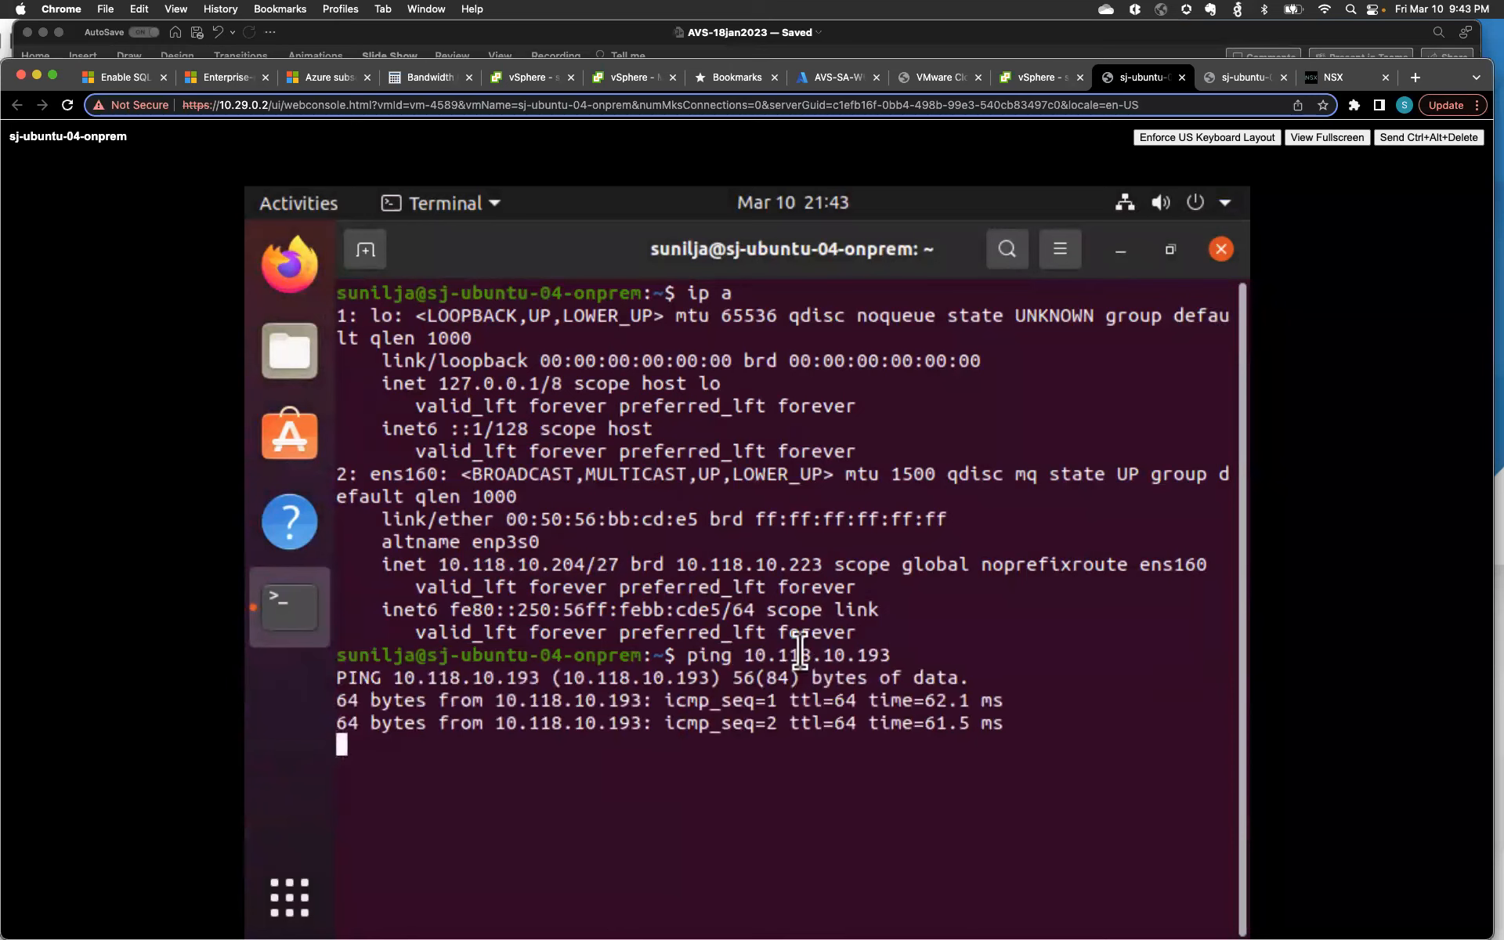
{"action": "double_click", "coordinate": [927, 722]}
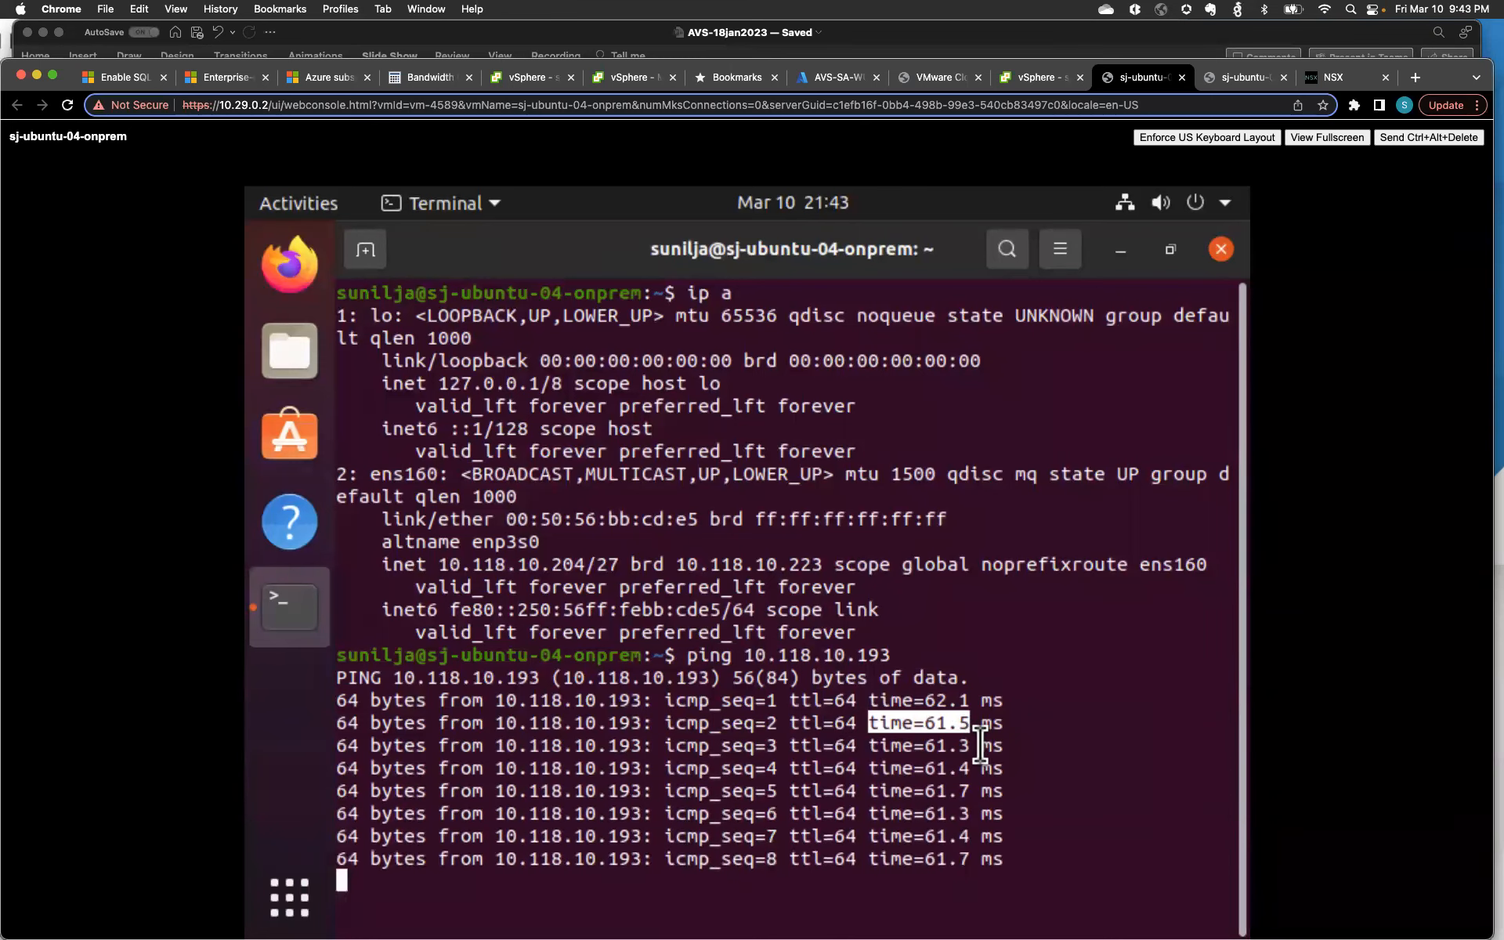
{"action": "key", "text": "ctrl+c"}
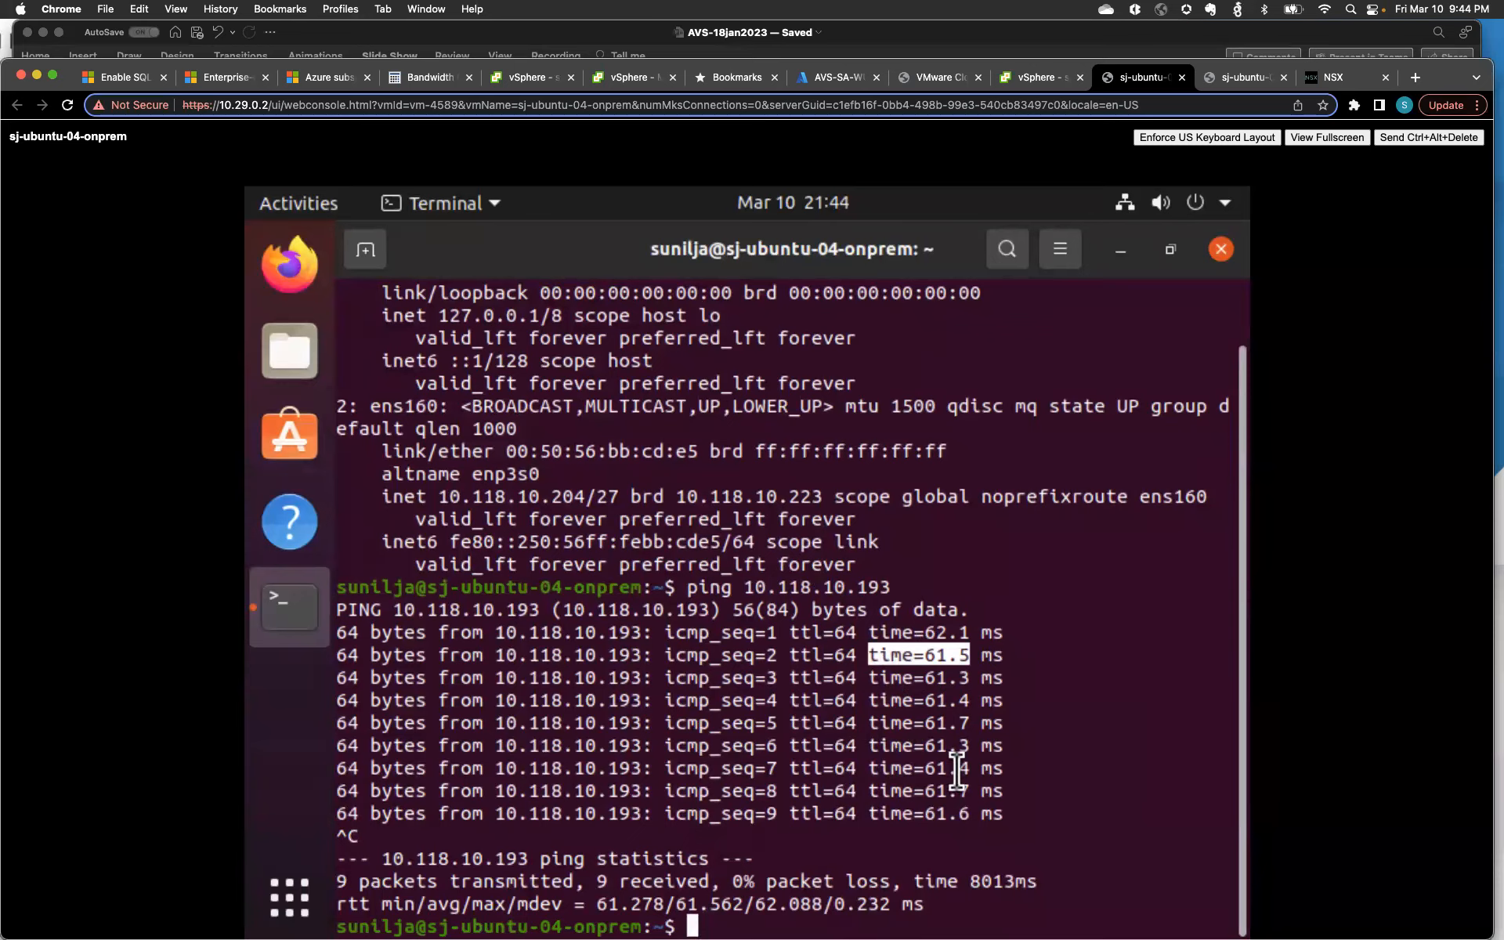
{"action": "left_click", "coordinate": [904, 759]}
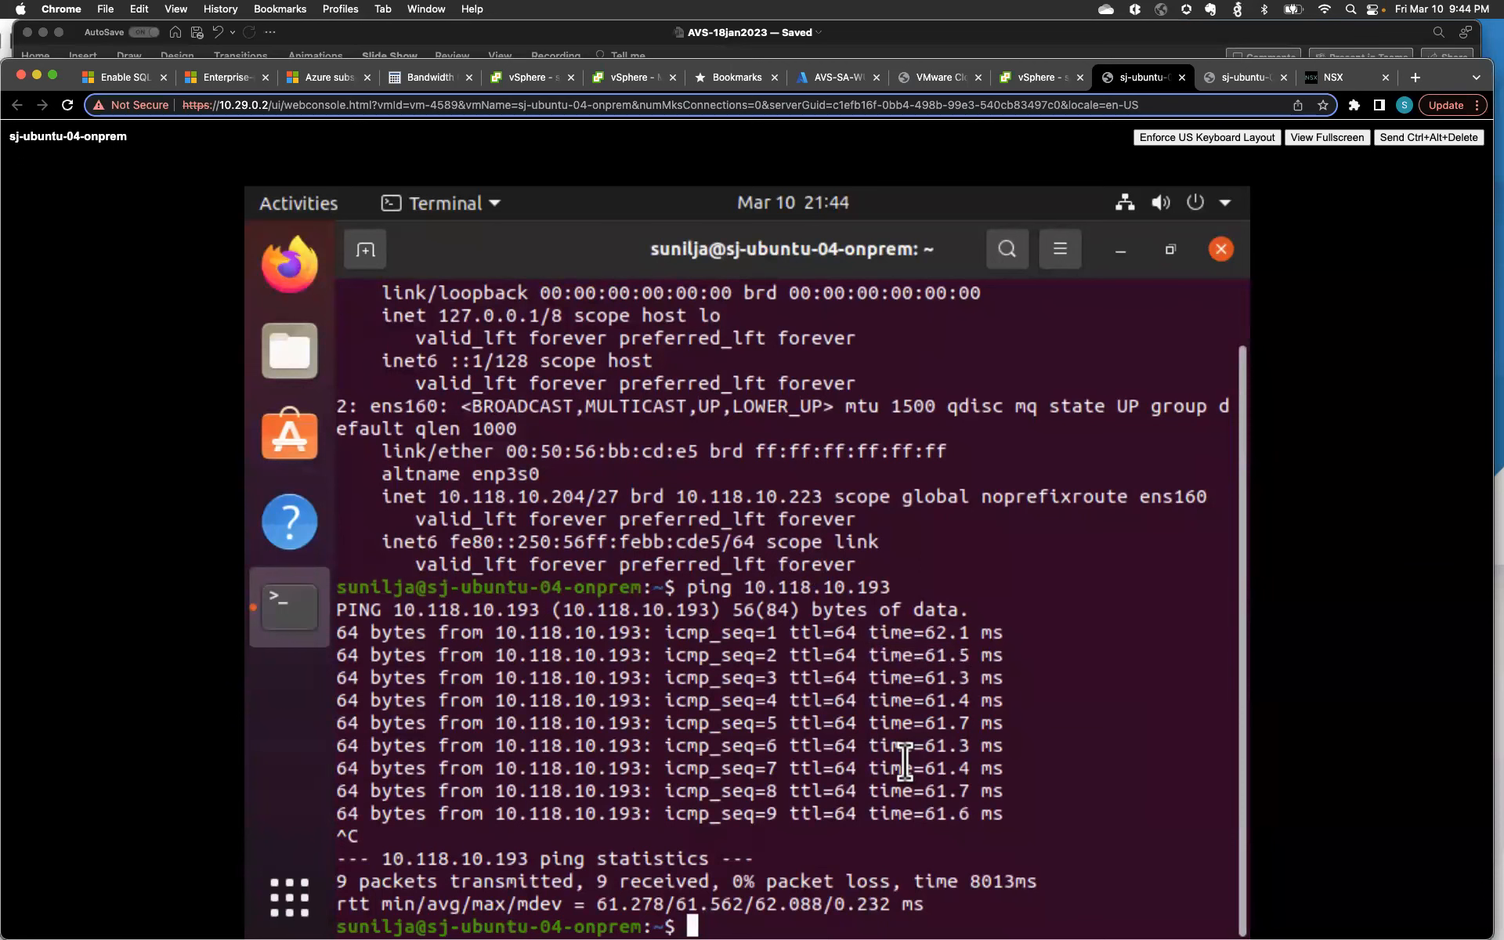
{"action": "key", "text": "Return"}
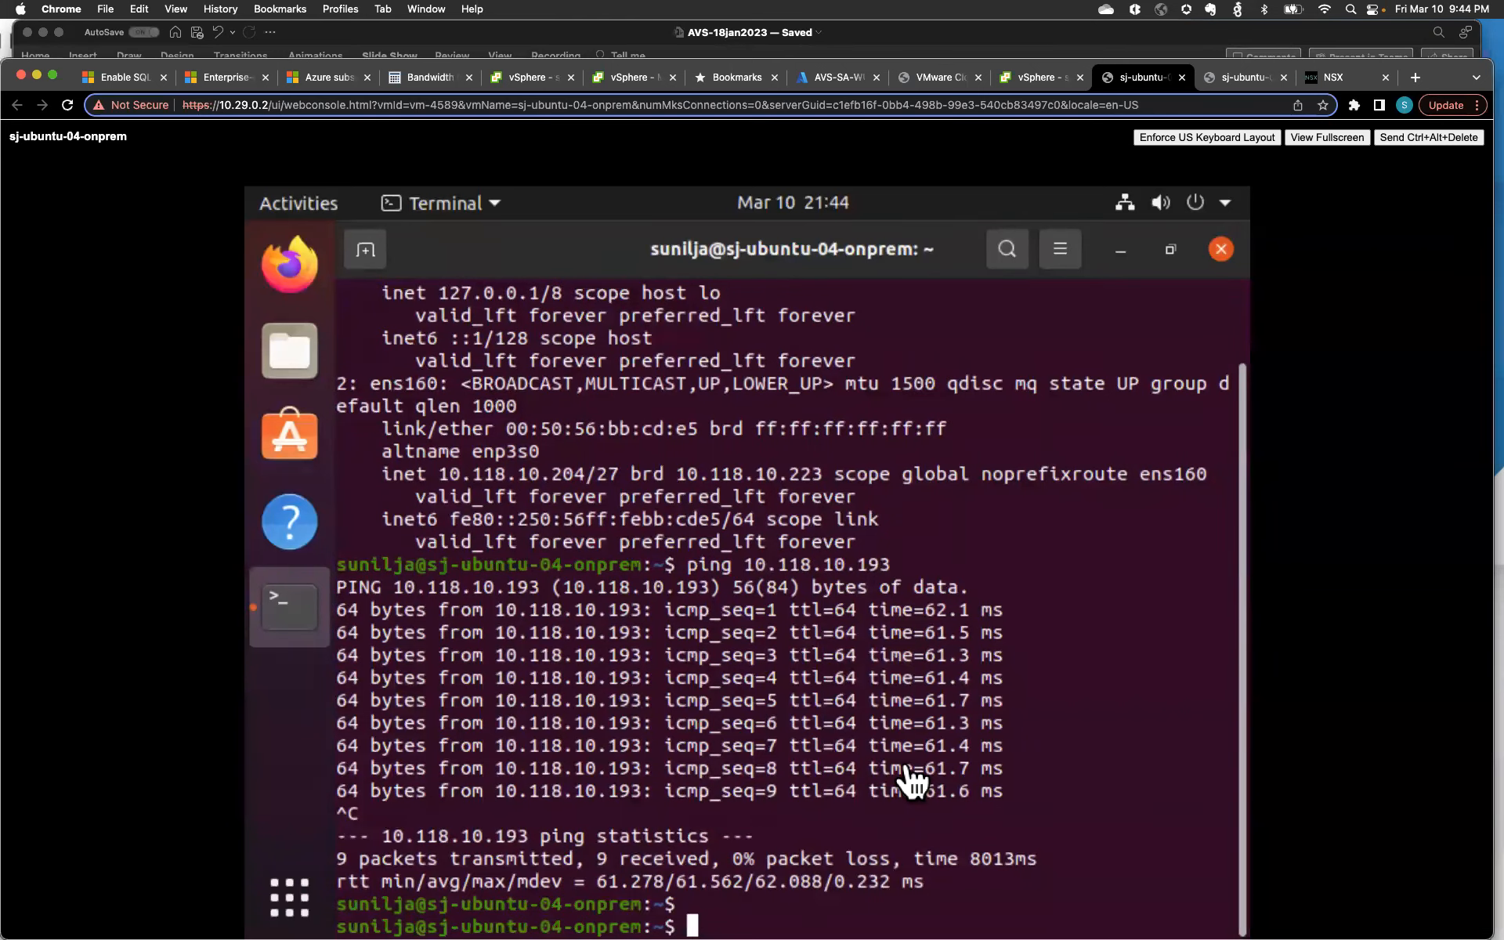
- Switch to the AVS-18jan2023 presentation in PowerPoint and start the slide show from the Migration Lab slide
{"action": "key", "text": "super+Tab"}
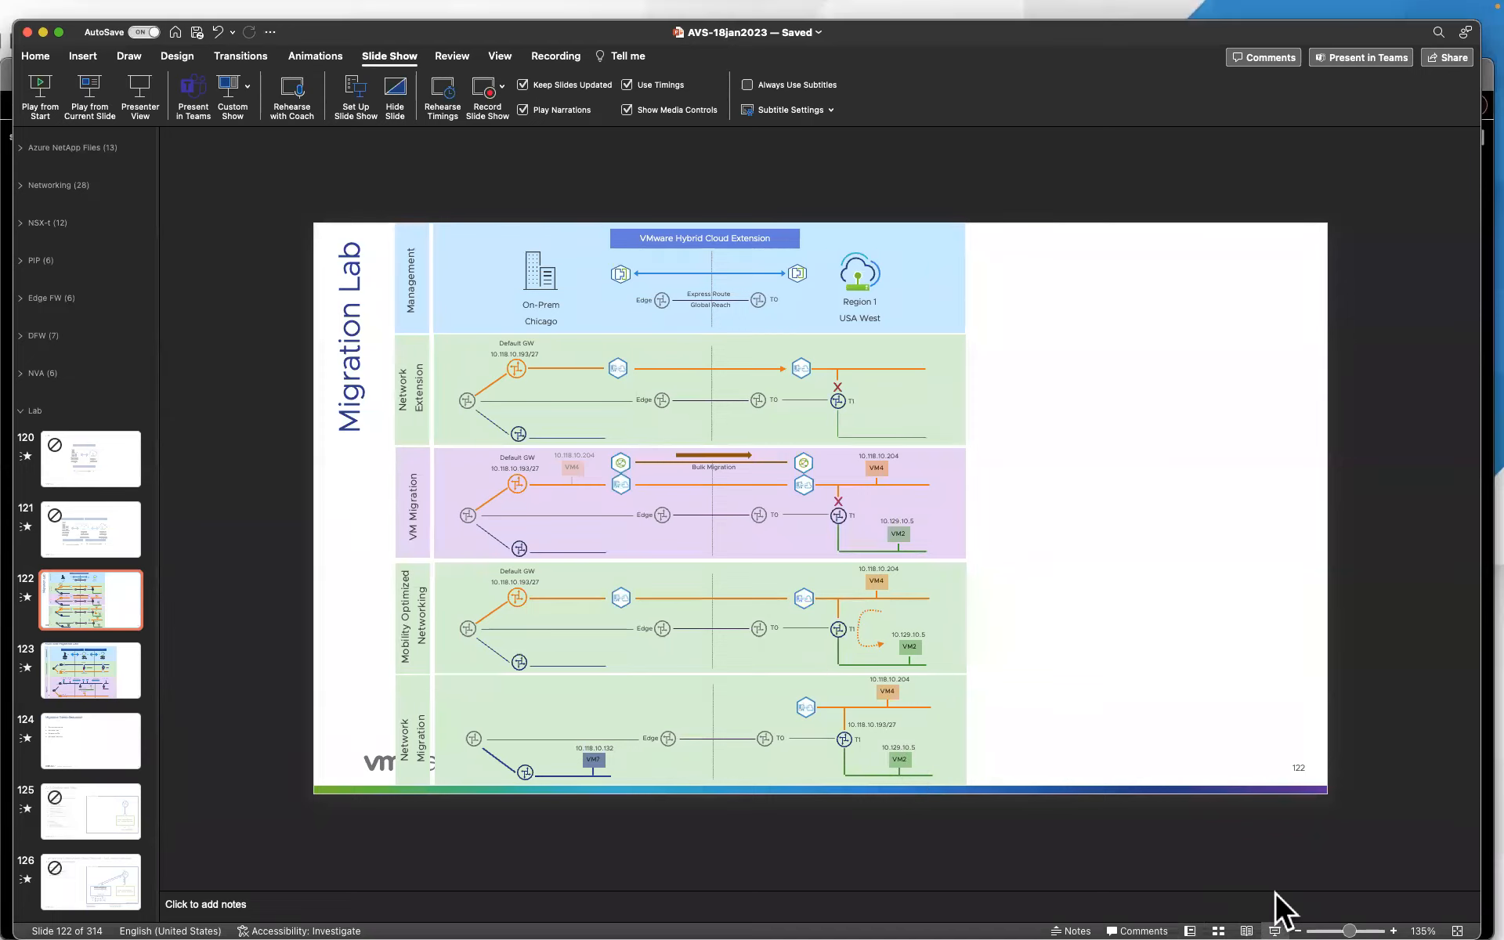
{"action": "key", "text": "super+shift+Return"}
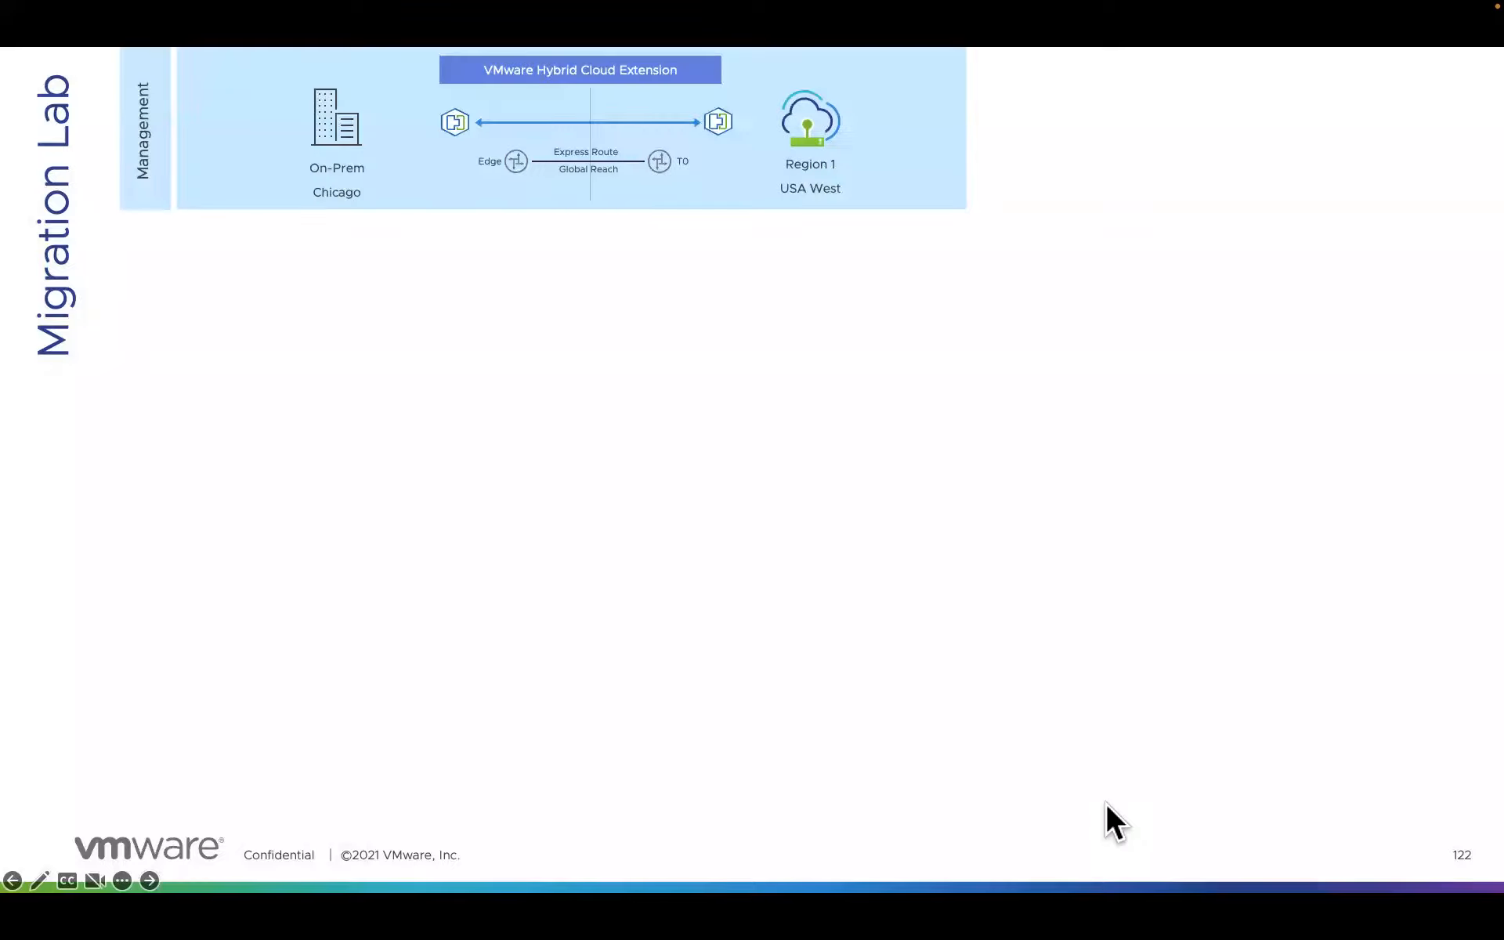